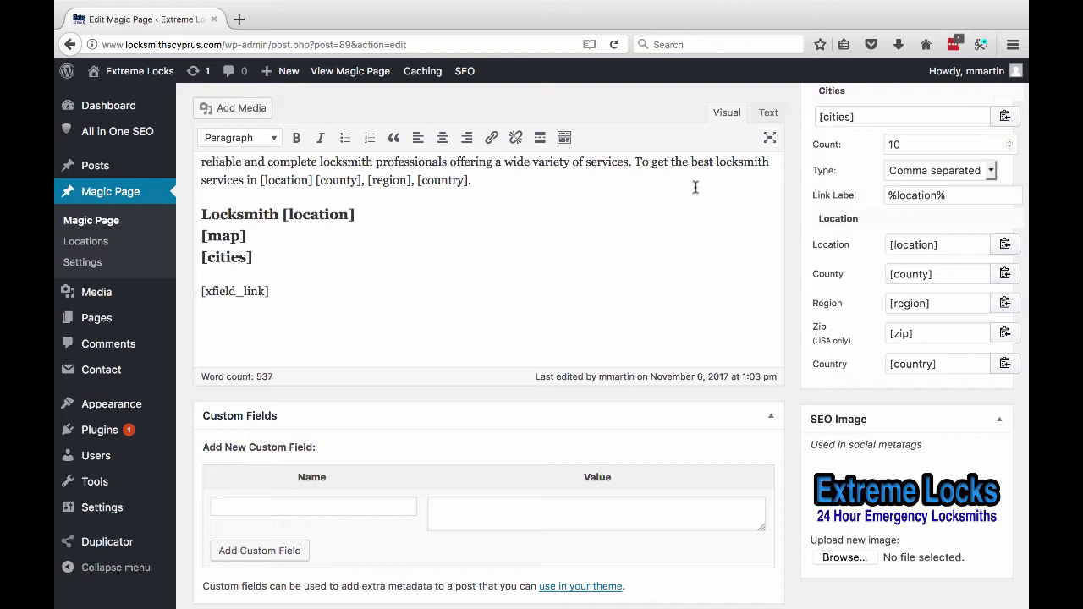
Delete the [xfield_link] shortcode below [cities] from the page content.
triple_click(279, 290)
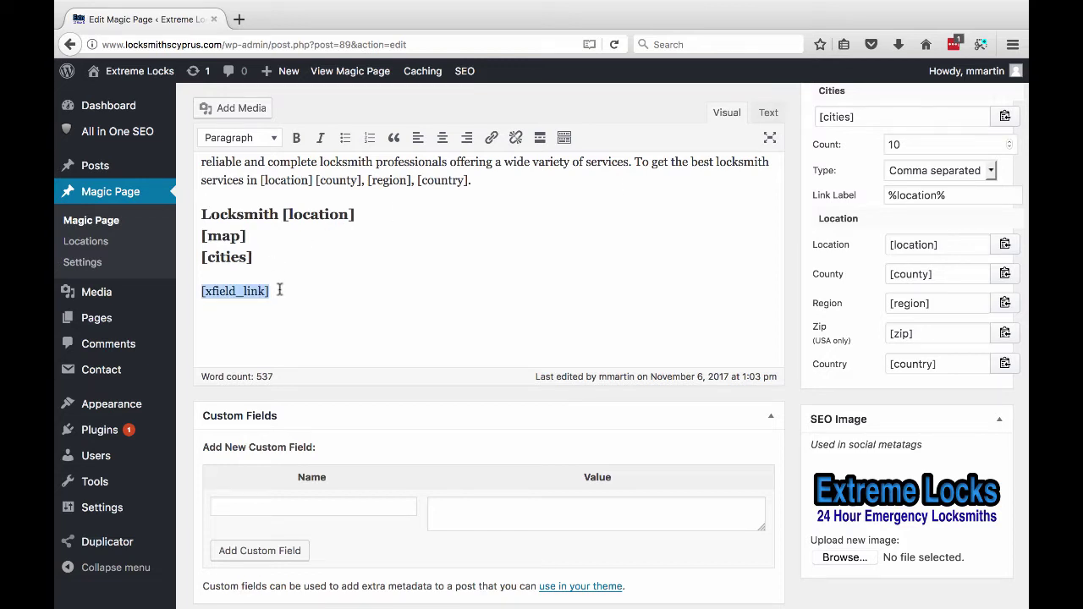
key("BackSpace")
scroll(542, 331, "down", 10)
scroll(542, 331, "up", 10)
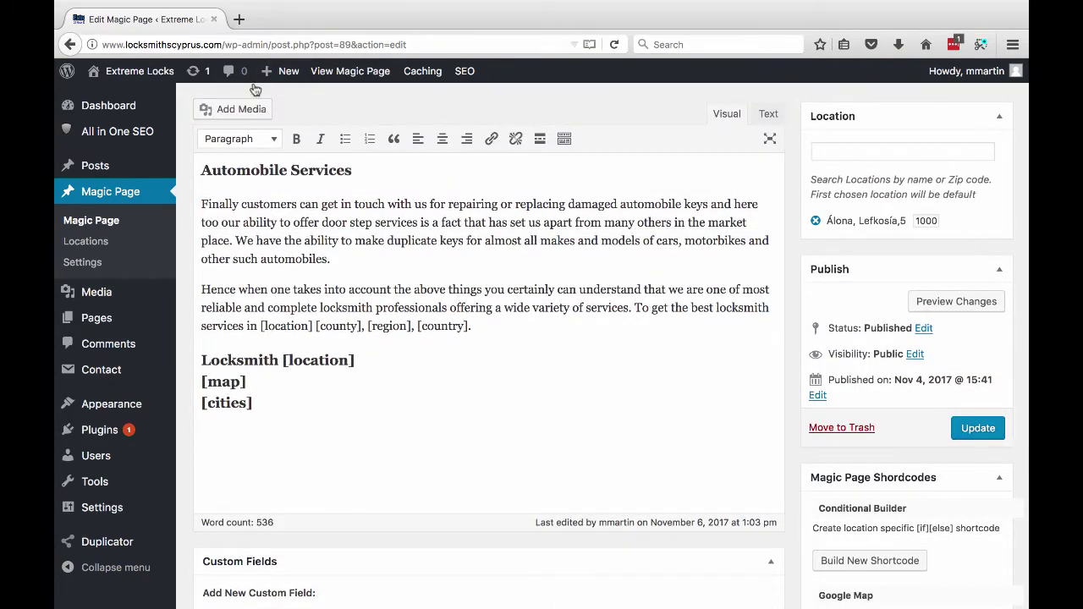
Create a new Magic Page xField with the label "link".
scroll(401, 336, "down", 5)
scroll(482, 476, "down", 5)
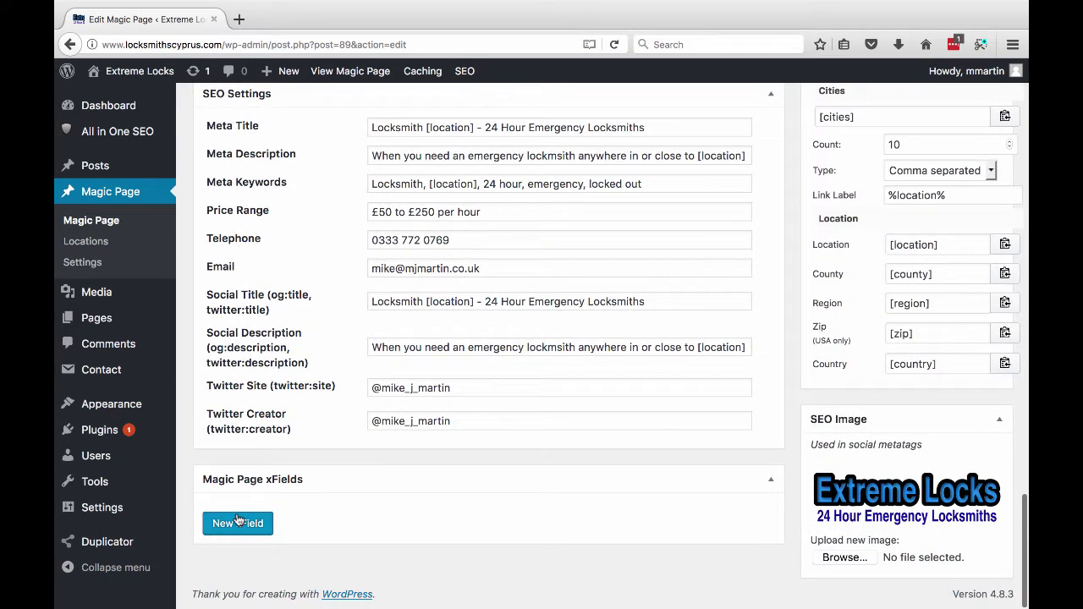
left_click(232, 524)
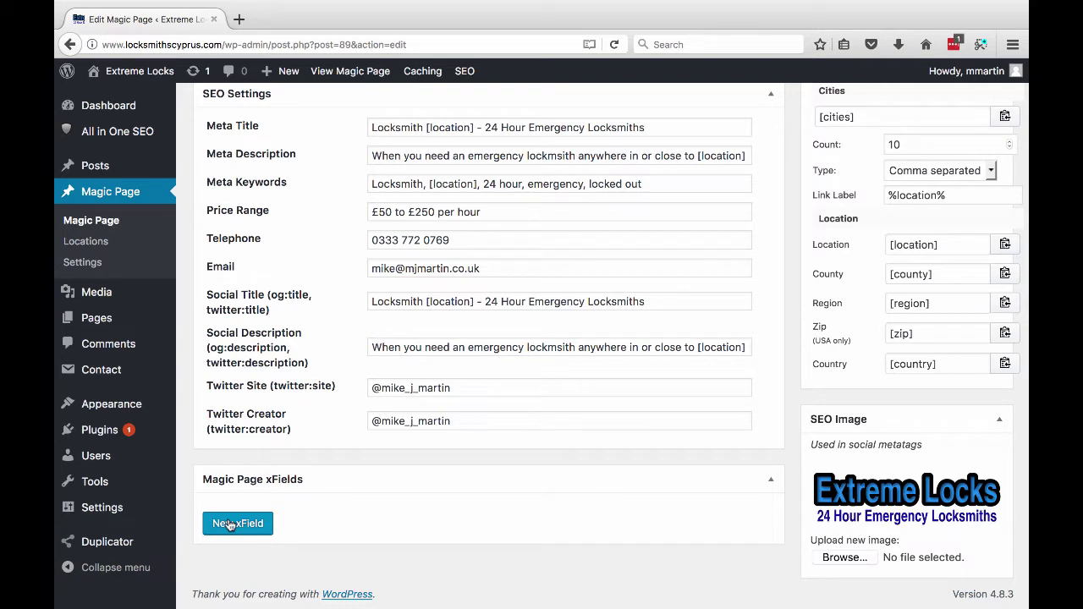
left_click(230, 524)
left_click(244, 536)
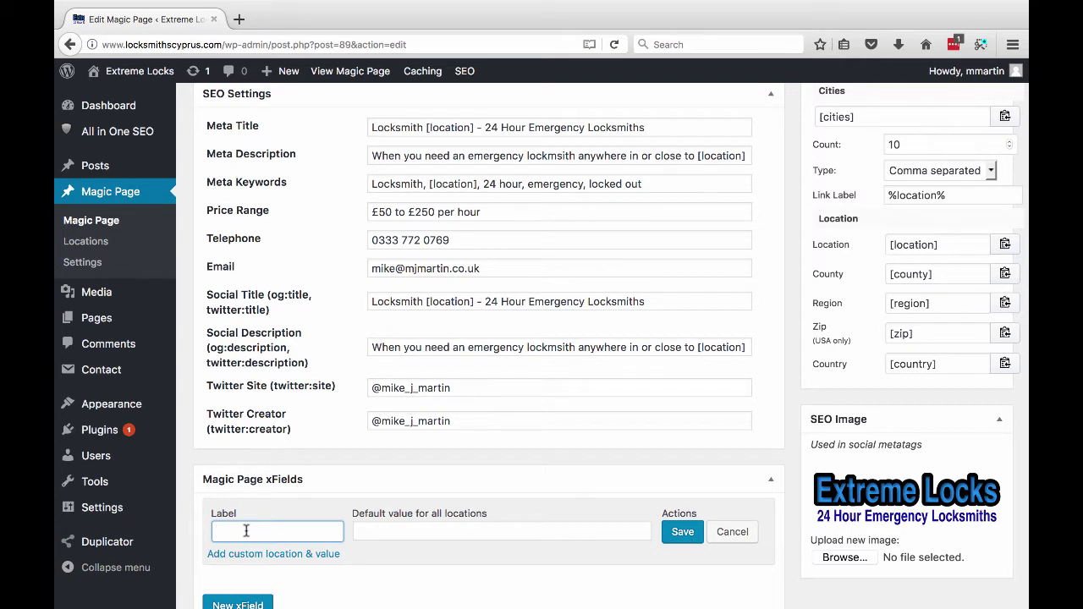
left_click(614, 529)
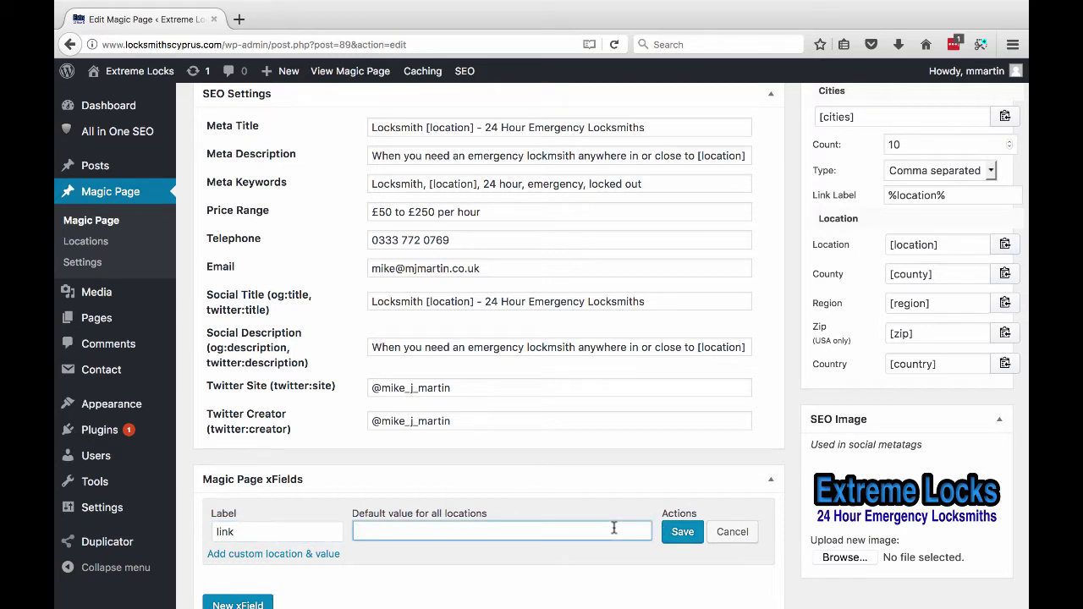
Search the web for "auto locksmiths in brebury" in a new browser tab.
left_click(242, 20)
left_click(671, 43)
type("au")
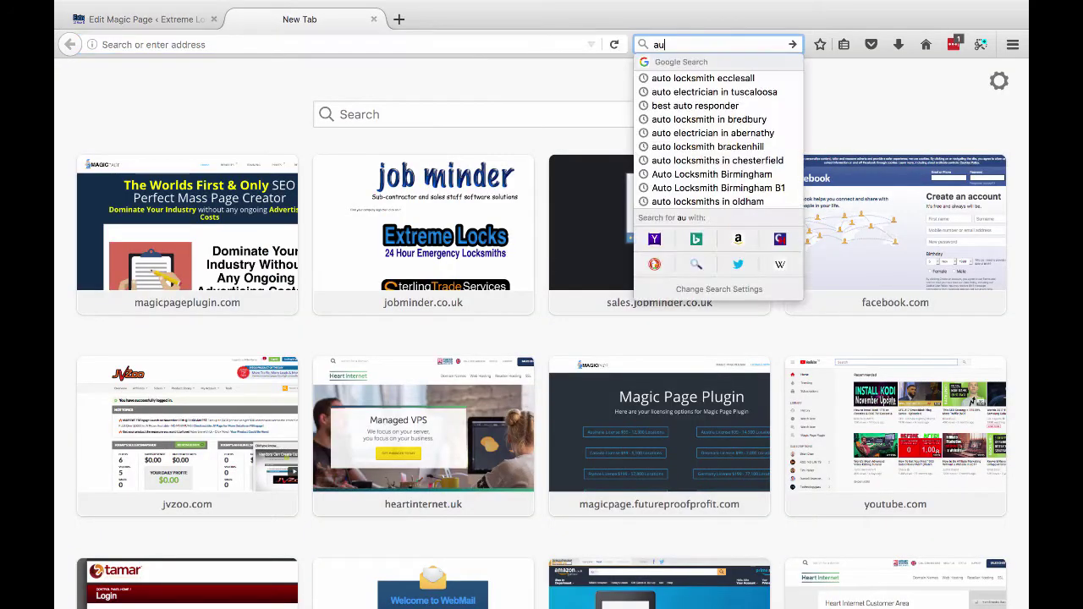
type("to locksmiths i")
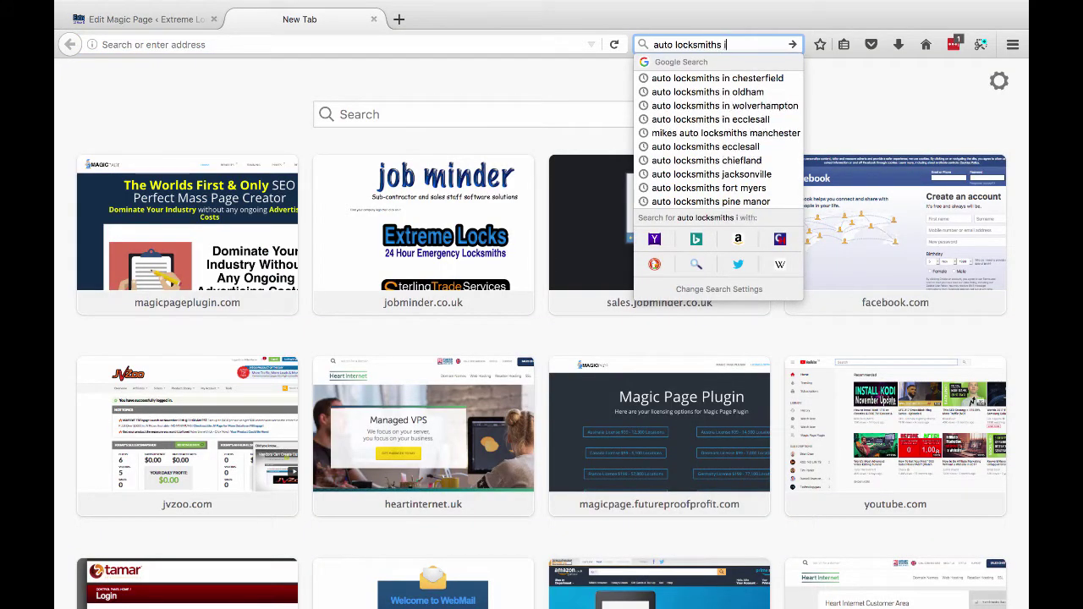
type("n brebury")
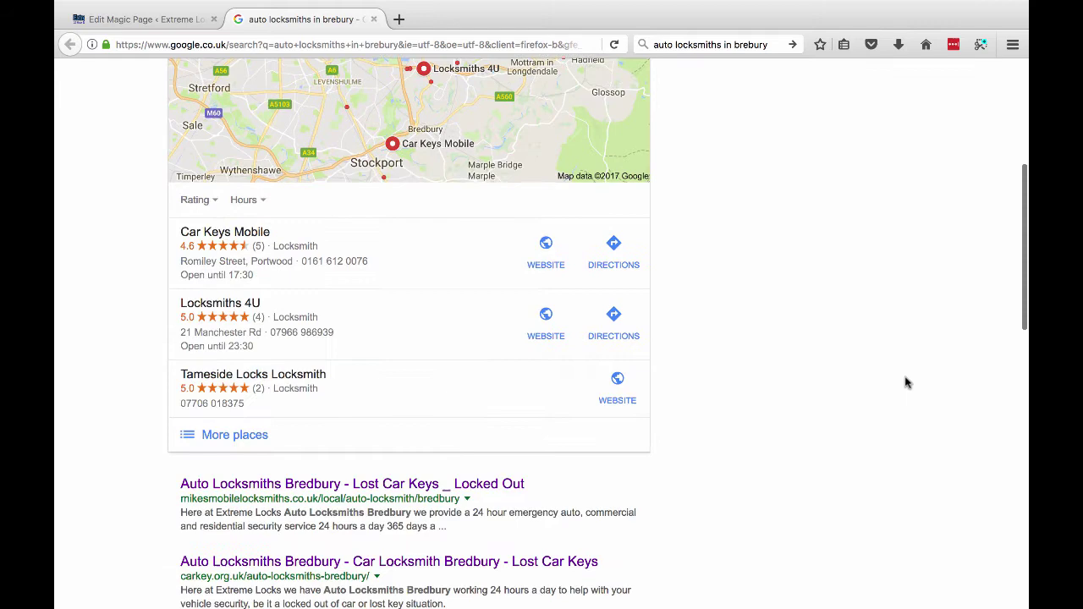
Open the mikesmobilelocksmiths.co.uk Bredbury result, copy its page address and return to the Magic Page editor.
left_click(372, 303)
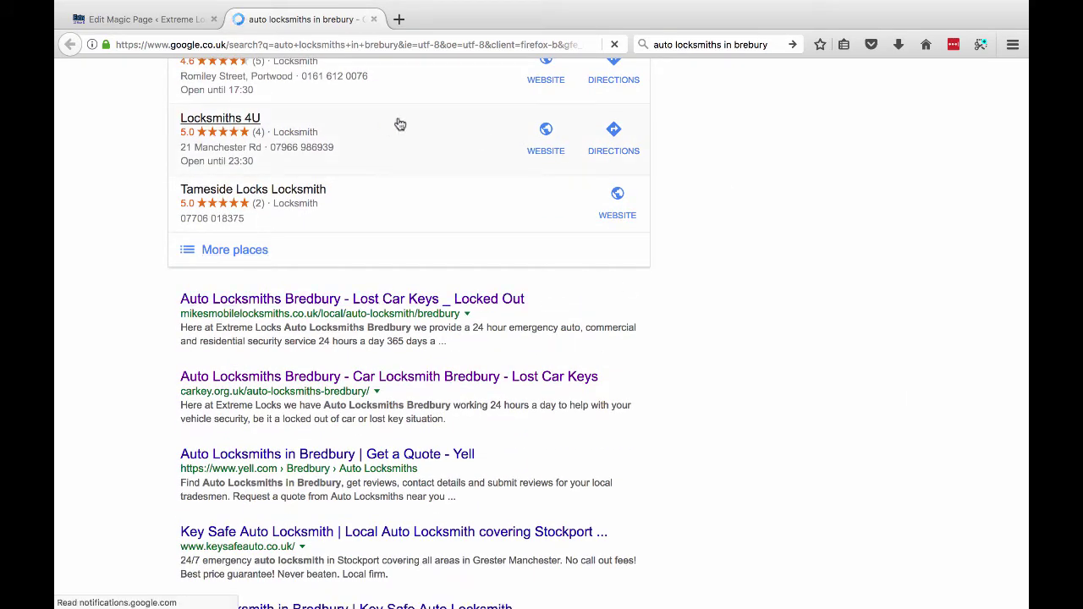
left_click(275, 44)
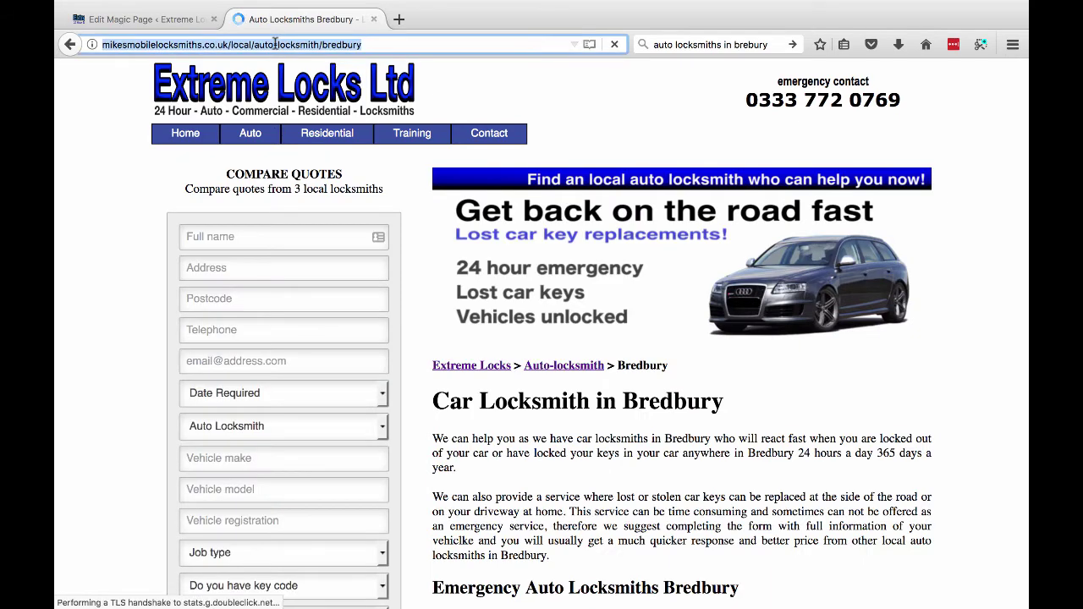
left_click(182, 19)
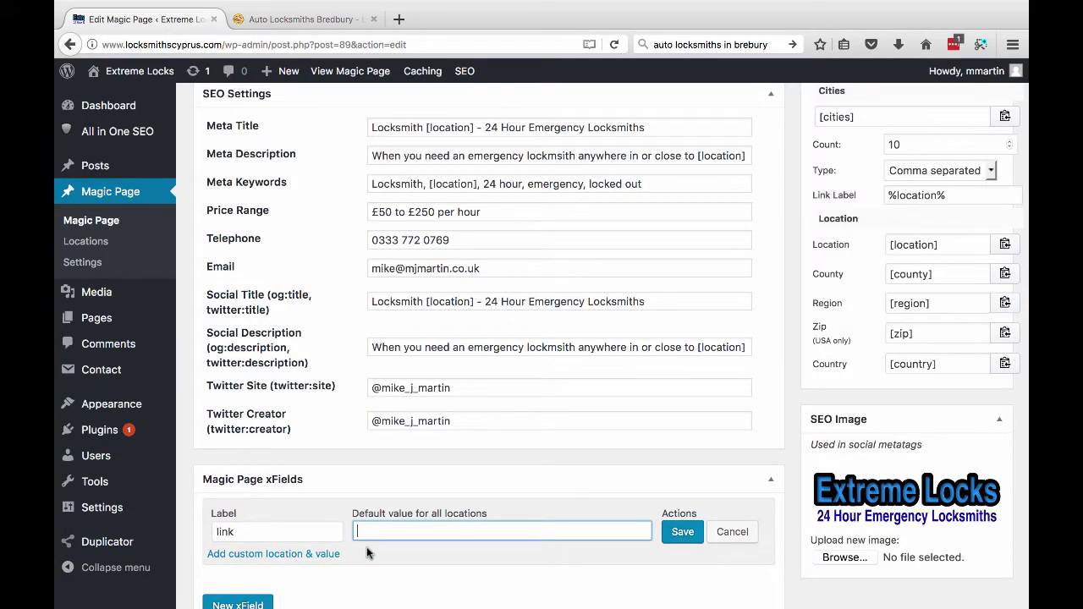
Insert a link to the copied mikesmobilelocksmiths.co.uk Bredbury address on the empty line below [cities] in the page content.
type("<")
scroll(542, 412, "down", 2)
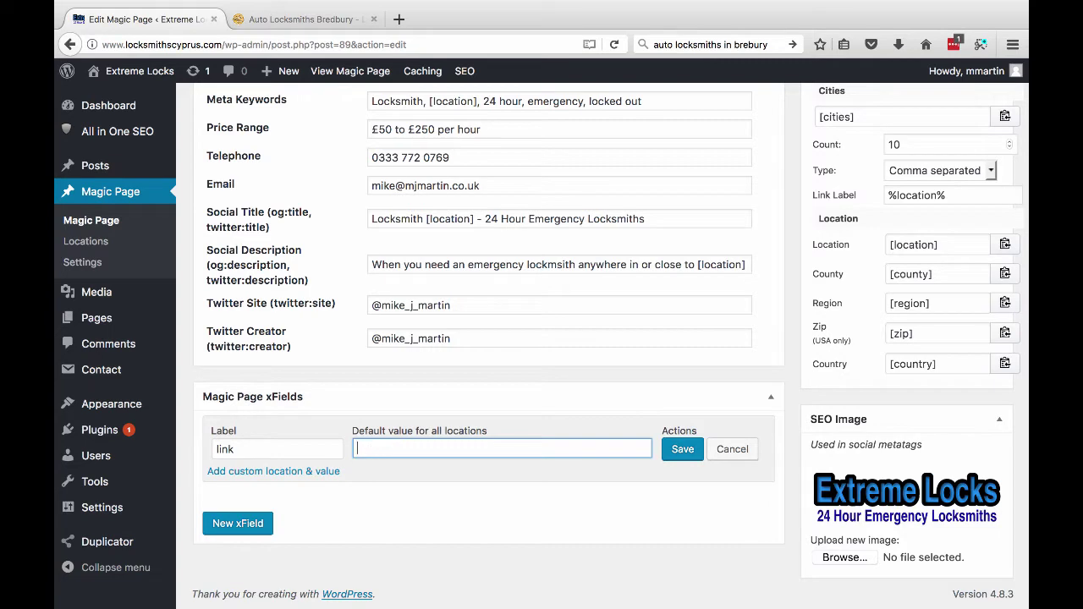
scroll(481, 463, "up", 15)
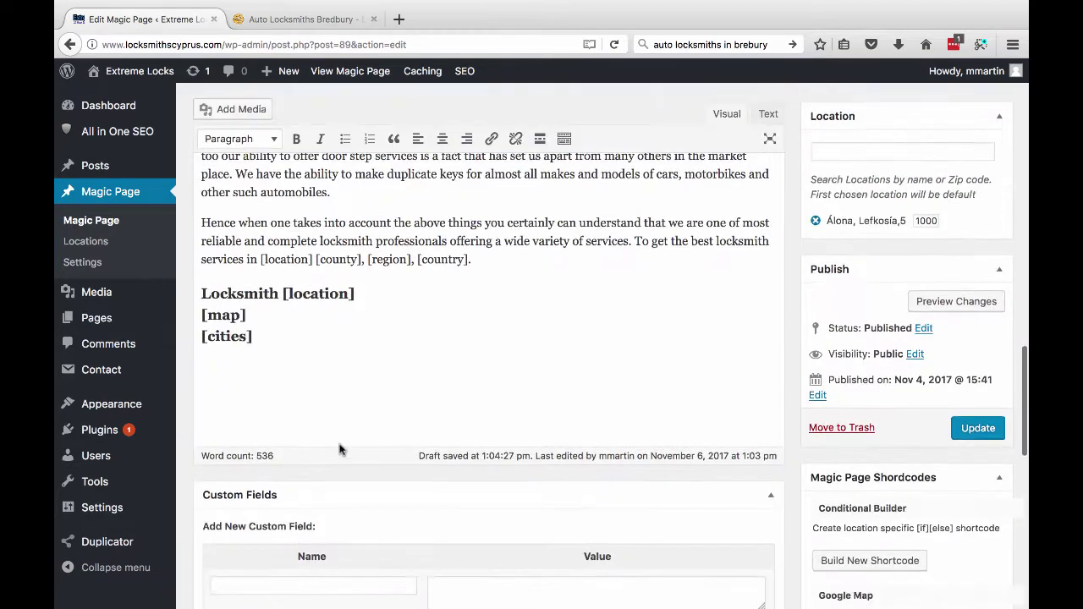
left_click(218, 371)
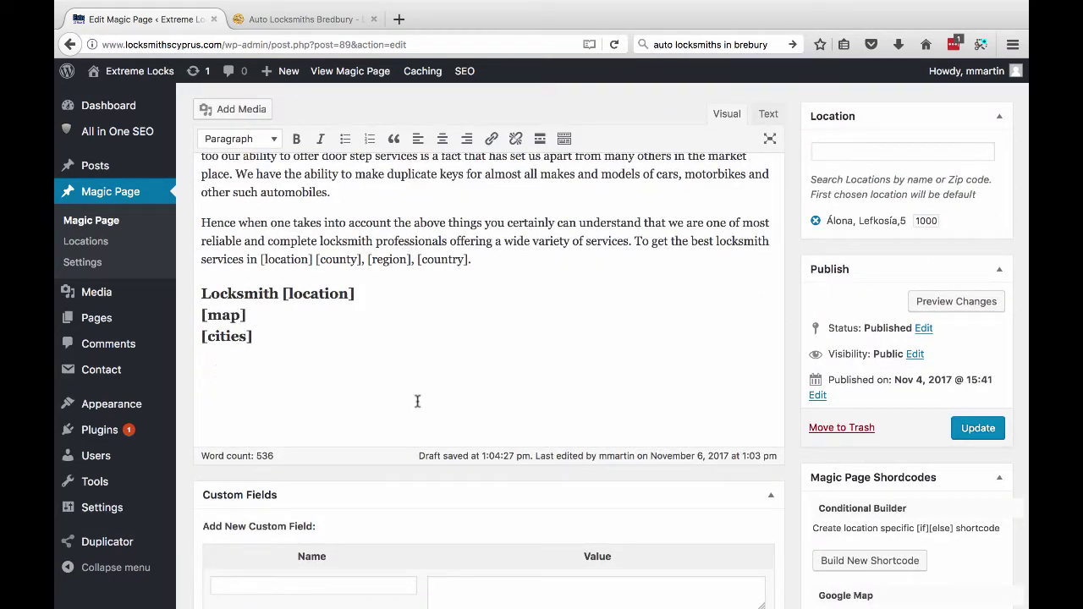
scroll(430, 237, "up", 2)
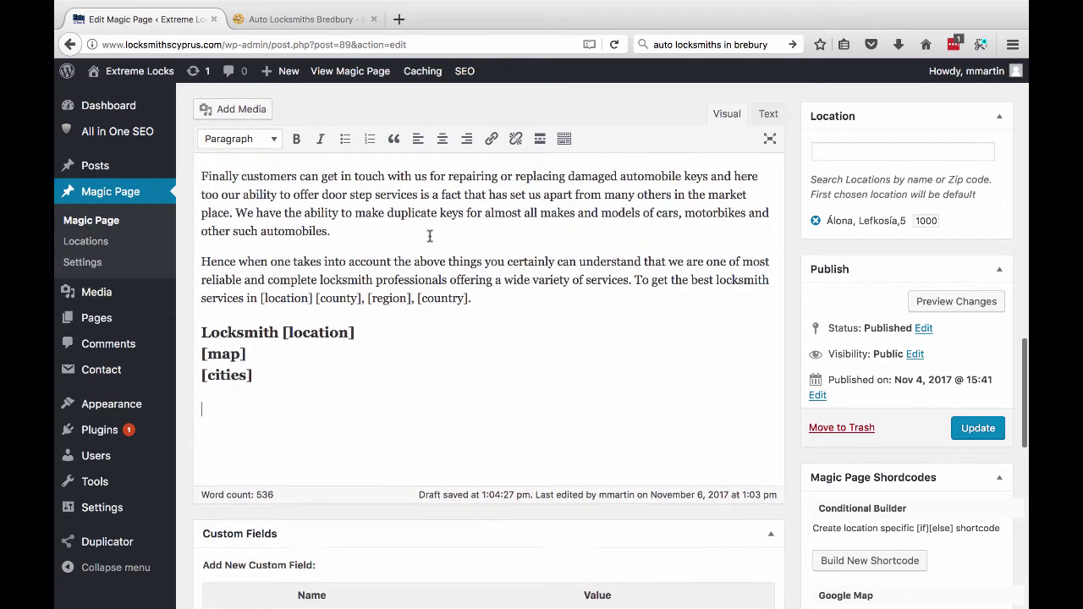
left_click(492, 140)
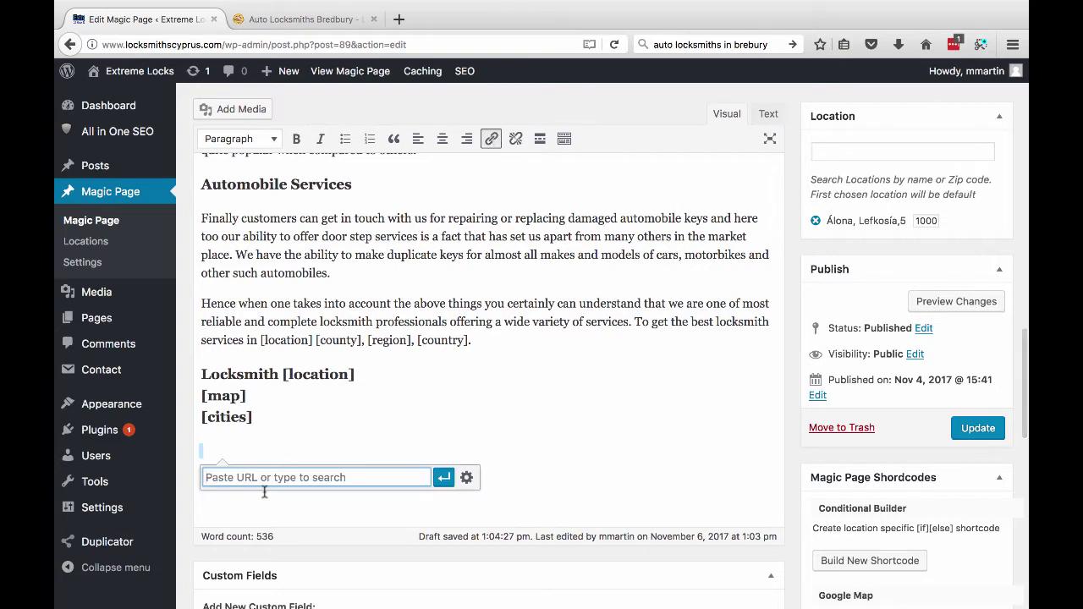
key("super+v")
left_click(442, 479)
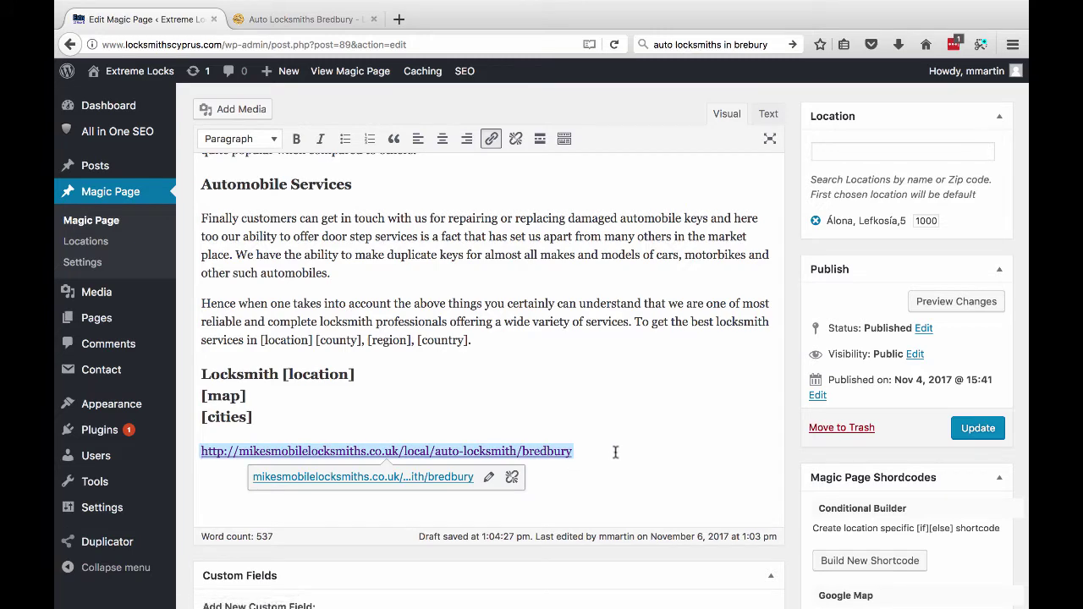
Change the inserted link's display text to "Locksmith Bredbury" and update the link.
left_click(489, 477)
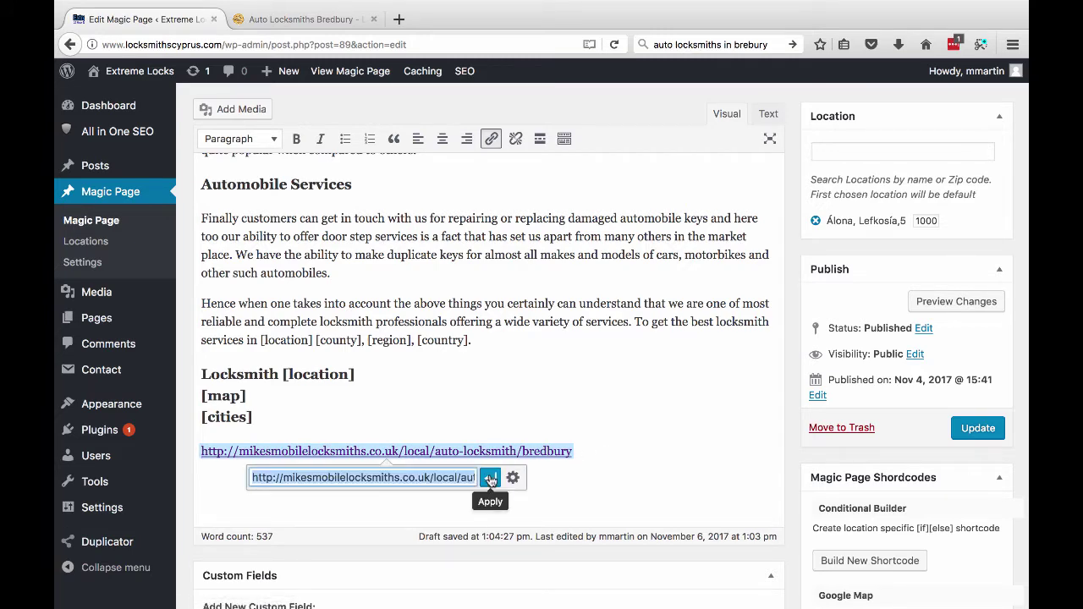
left_click(512, 477)
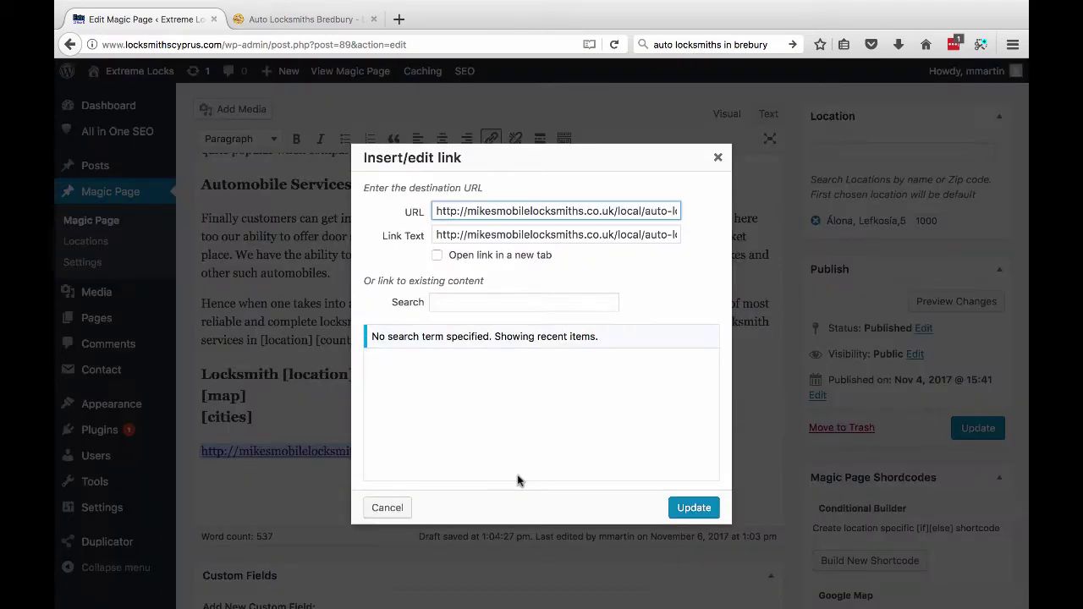
triple_click(490, 213)
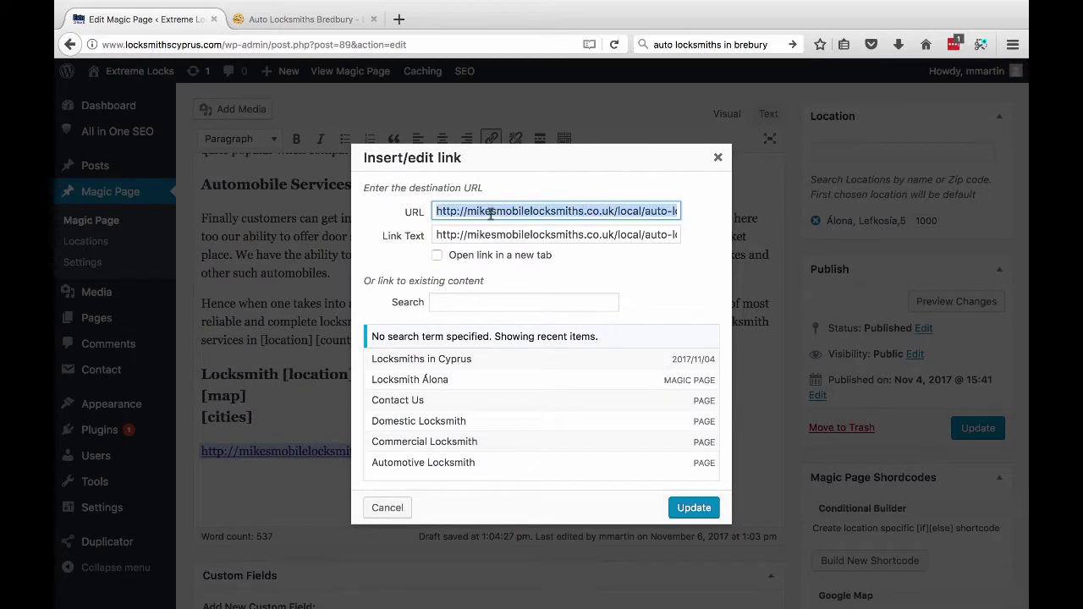
triple_click(488, 235)
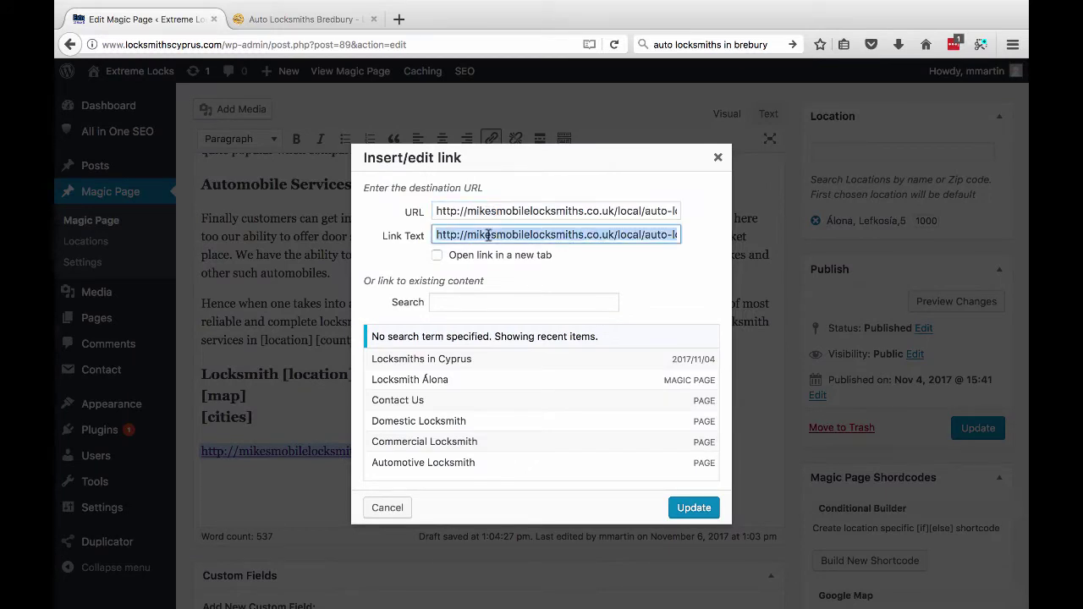
type("Locksmith B")
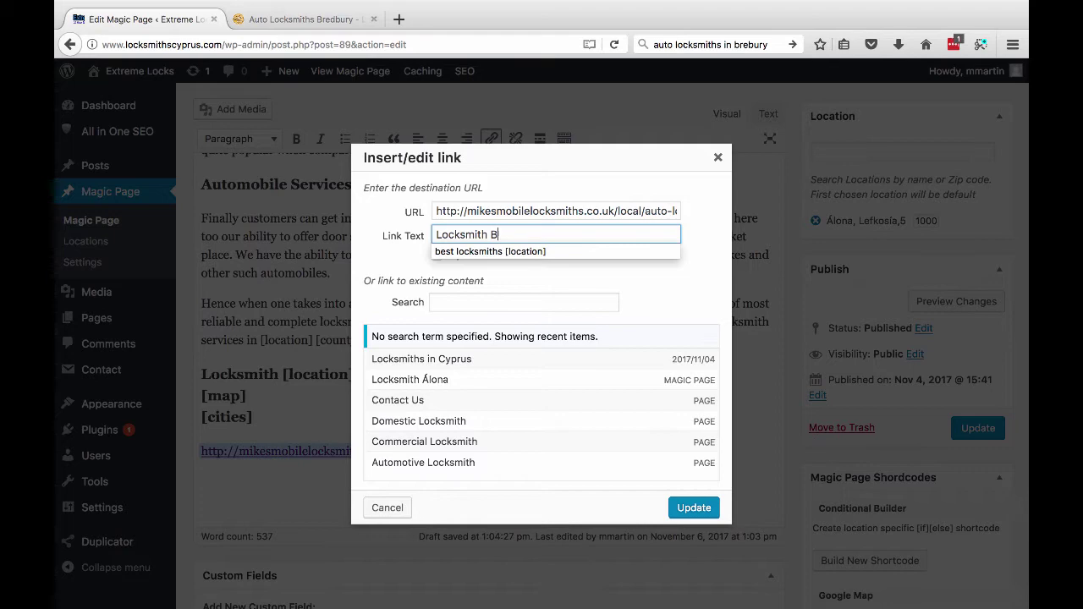
type("redbury")
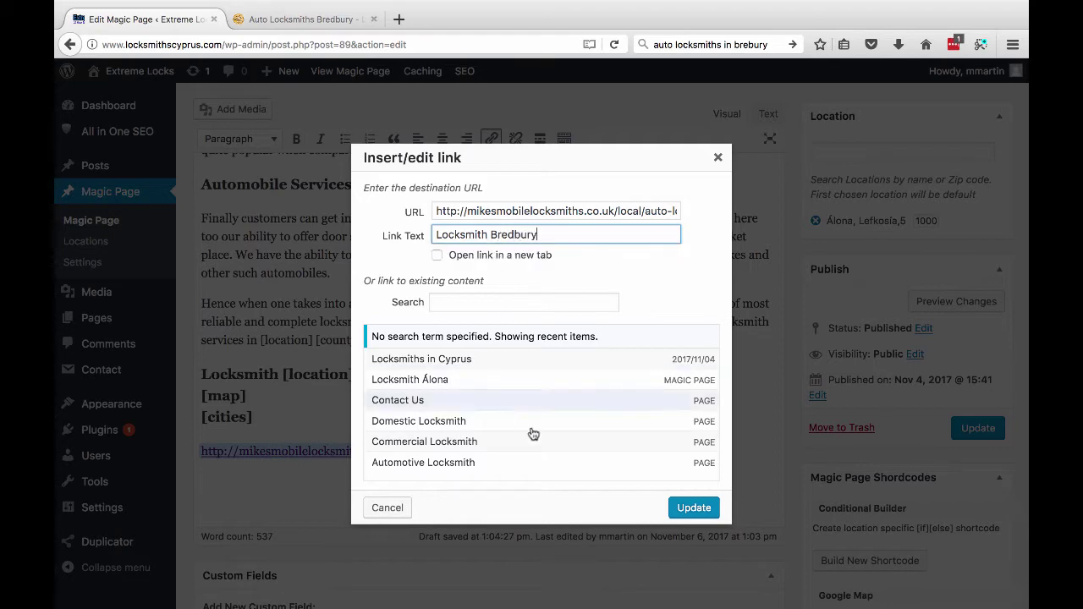
left_click(684, 506)
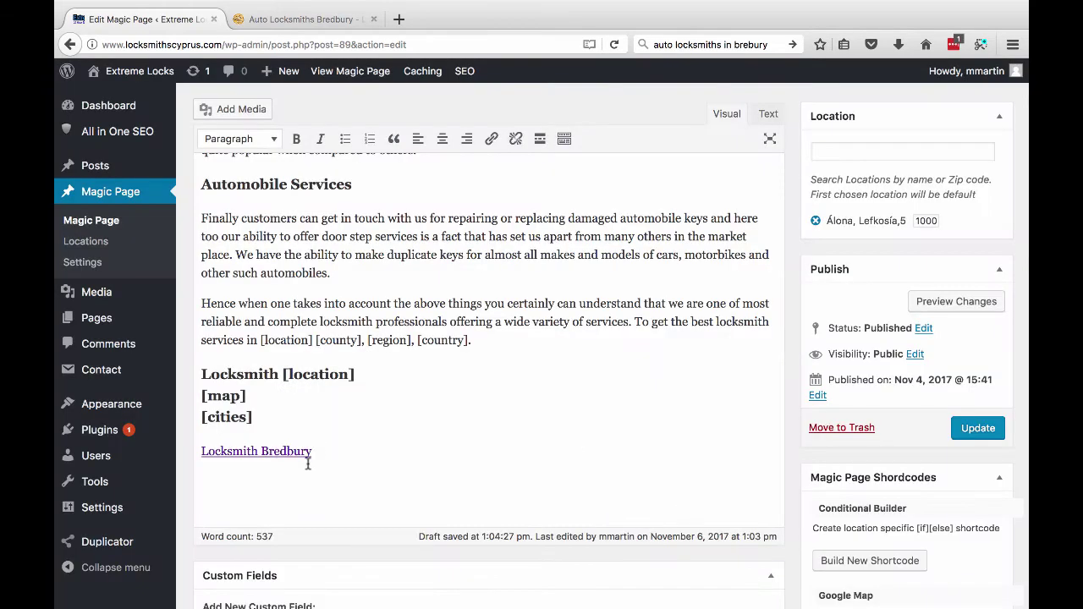
Show the page content as HTML and copy the complete anchor code of the Locksmith Bredbury link.
left_click(767, 115)
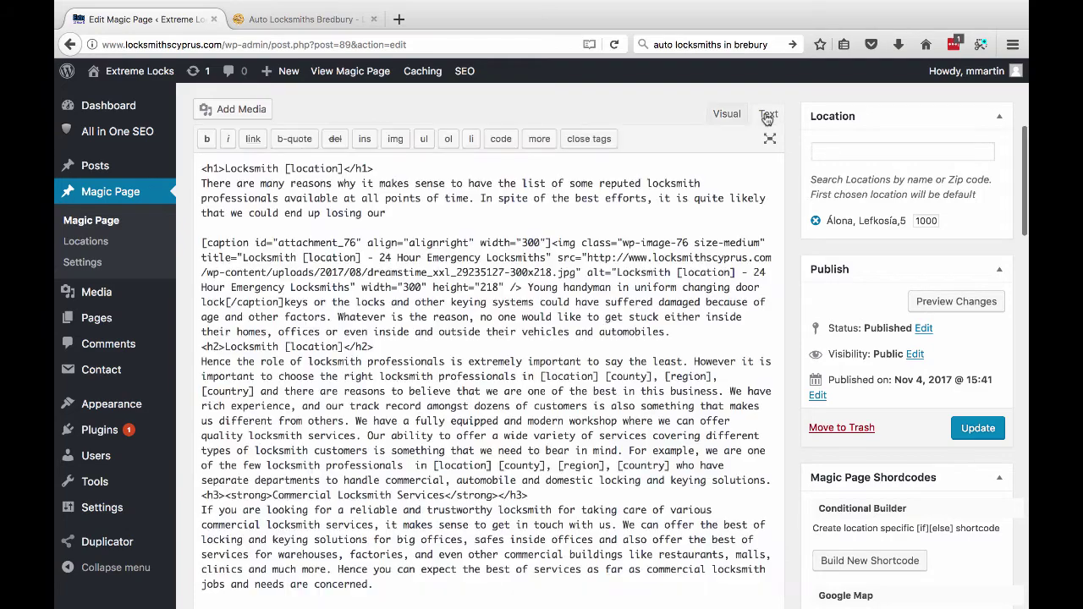
scroll(497, 477, "down", 10)
scroll(498, 477, "up", 5)
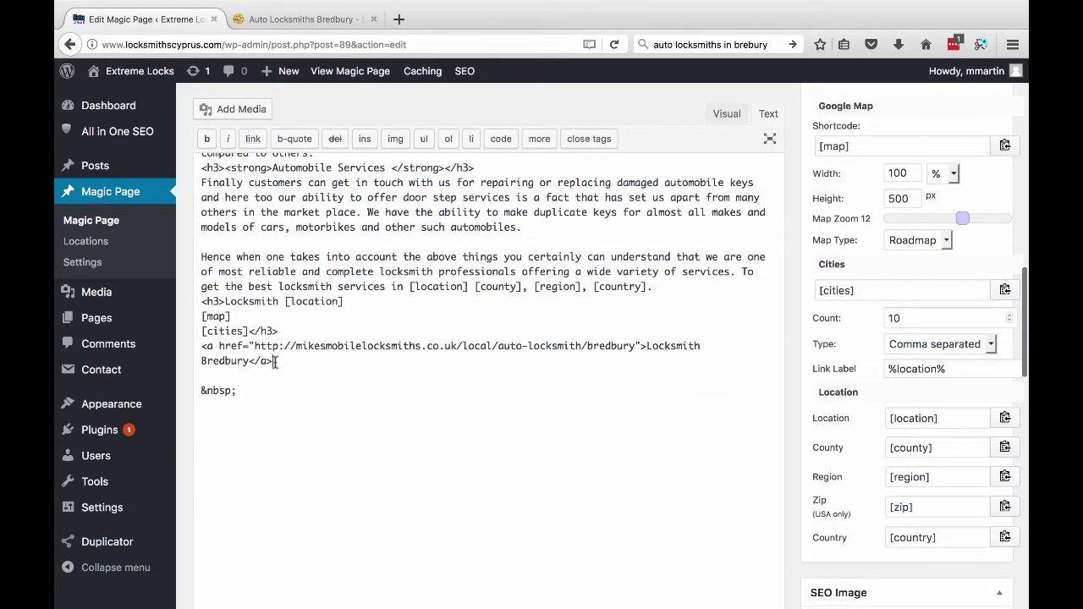
left_click_drag(275, 362, 201, 346)
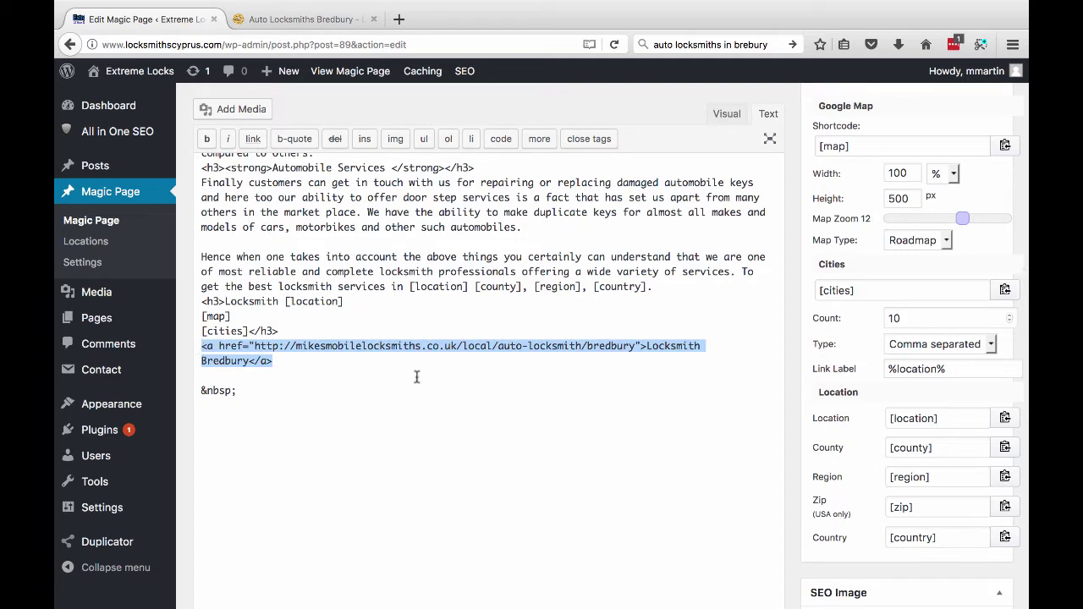
Paste the copied anchor code as the link xField's default value for all locations and save the xField.
scroll(561, 425, "down", 15)
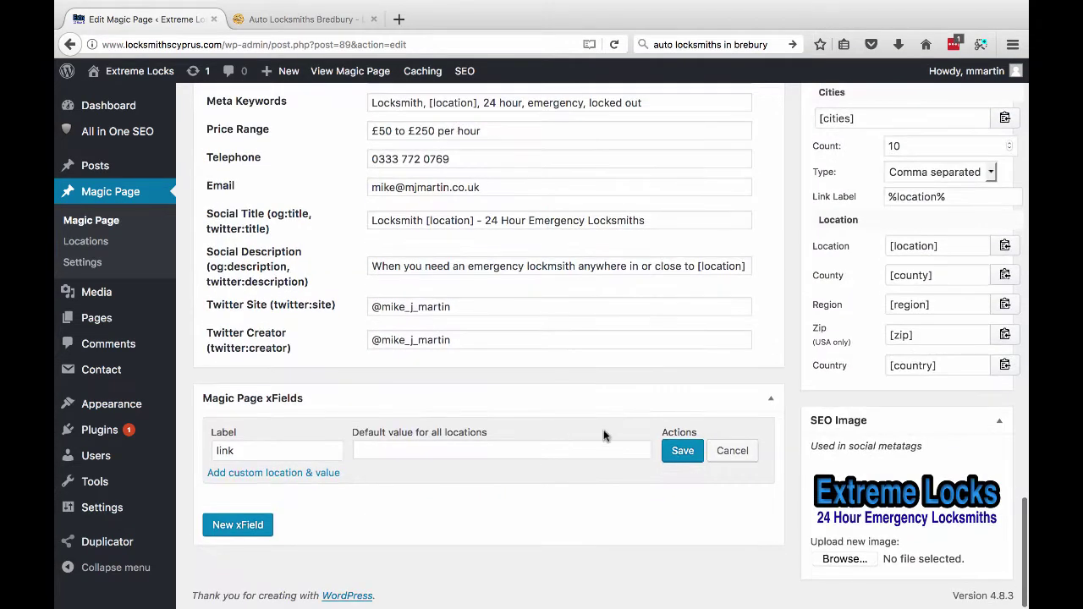
left_click(554, 455)
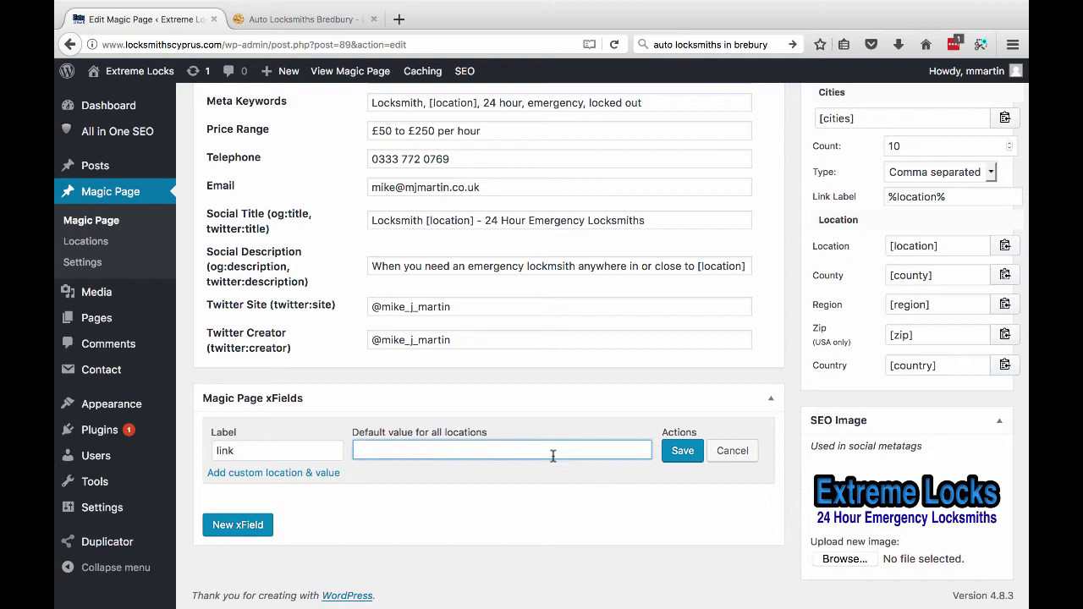
key("ctrl+v")
left_click(682, 450)
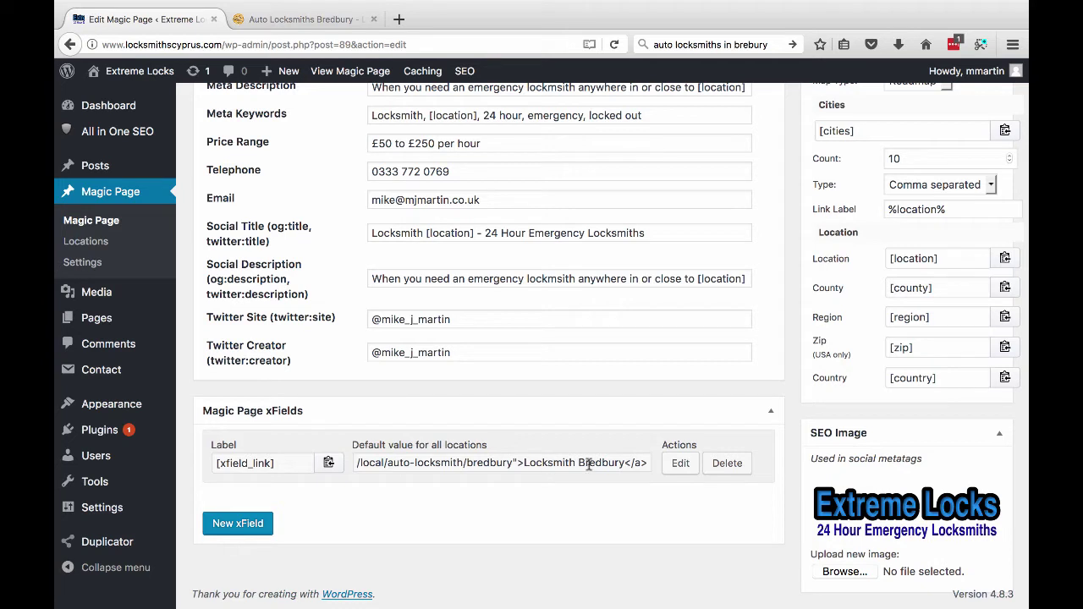
Reopen the link xField for editing and add a custom location entry for Paphos.
left_click(681, 465)
left_click(283, 486)
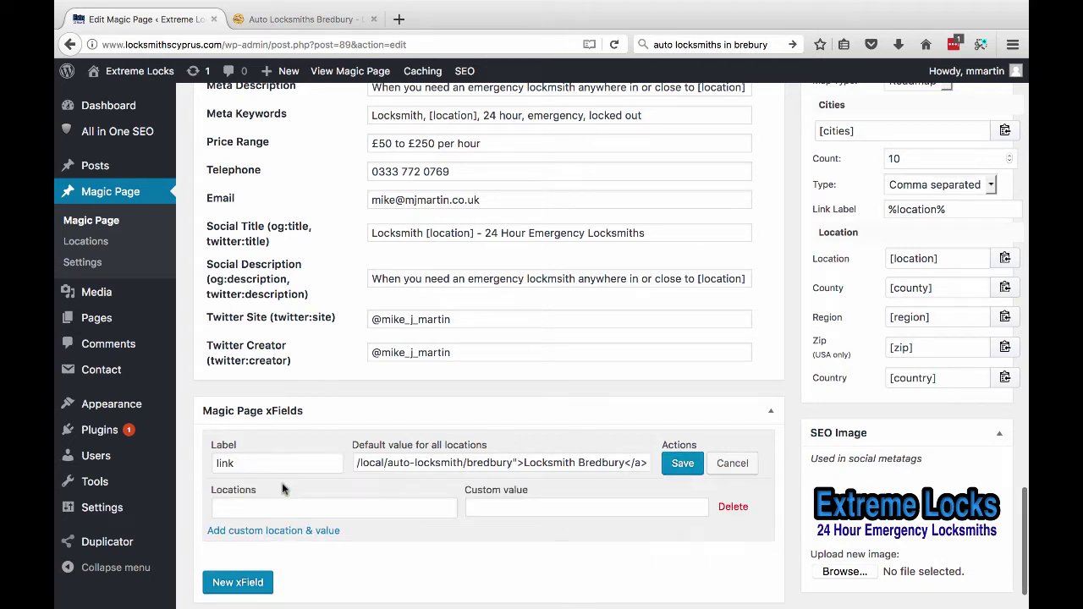
left_click(256, 507)
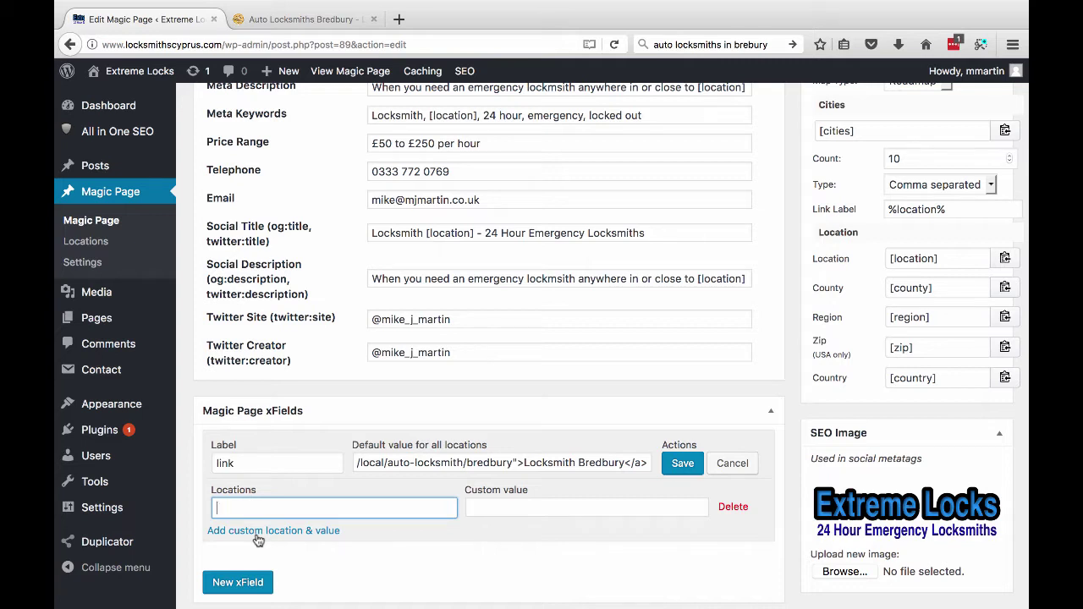
type("paphos")
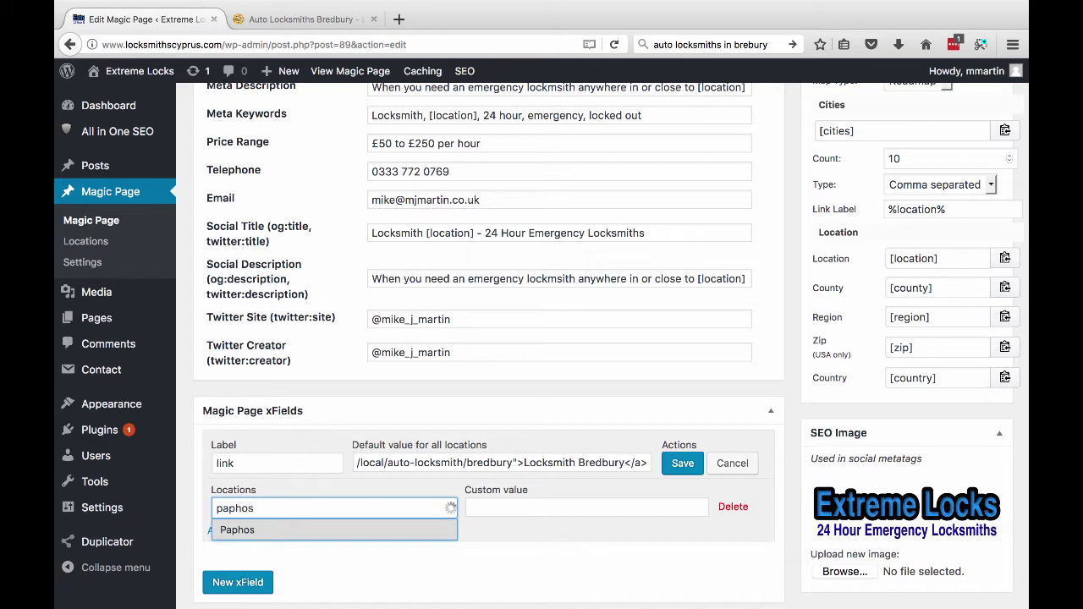
left_click(234, 531)
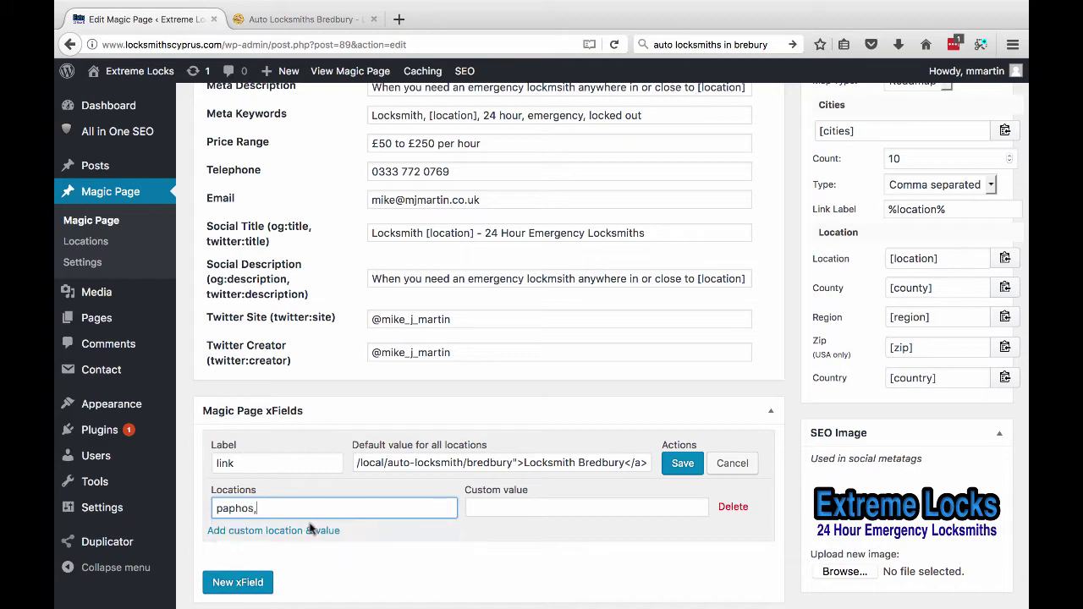
Delete the Locksmith Bredbury link below the [cities] shortcode from the page content in the visual editor.
left_click(476, 508)
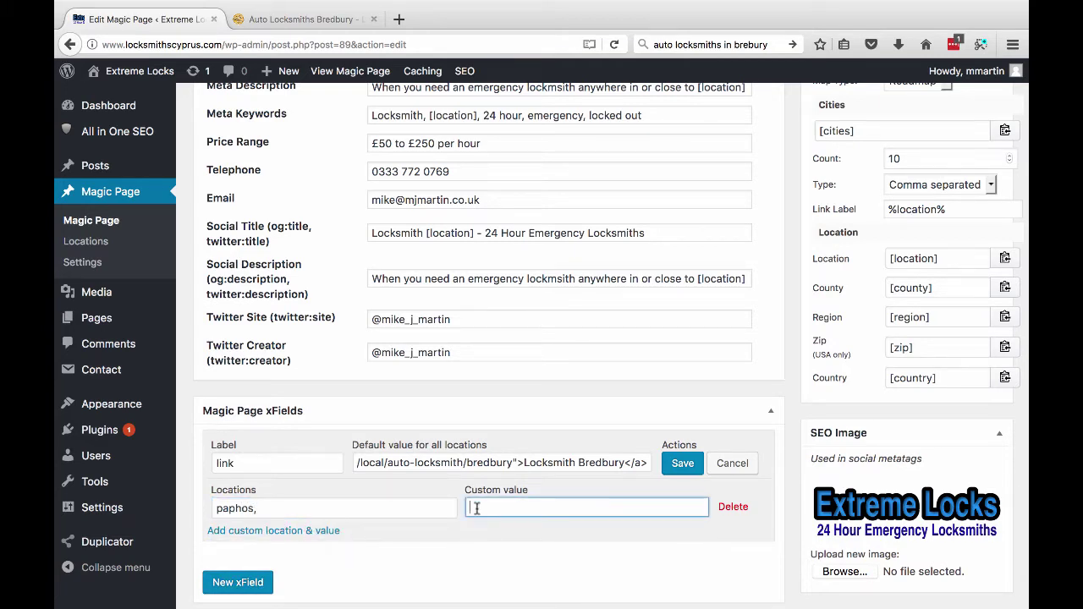
scroll(665, 343, "up", 10)
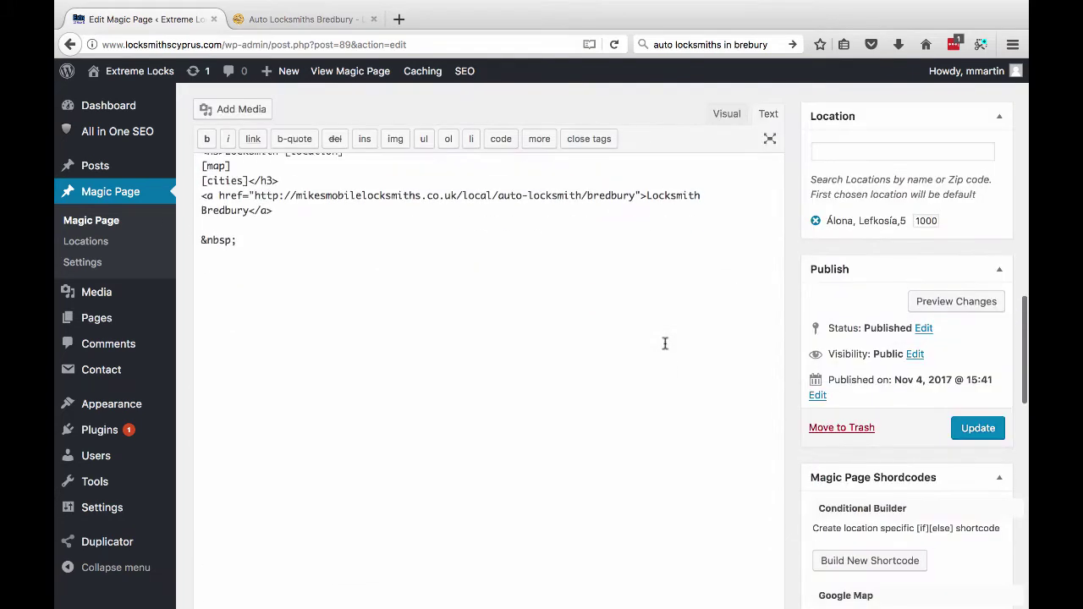
left_click_drag(254, 348, 197, 309)
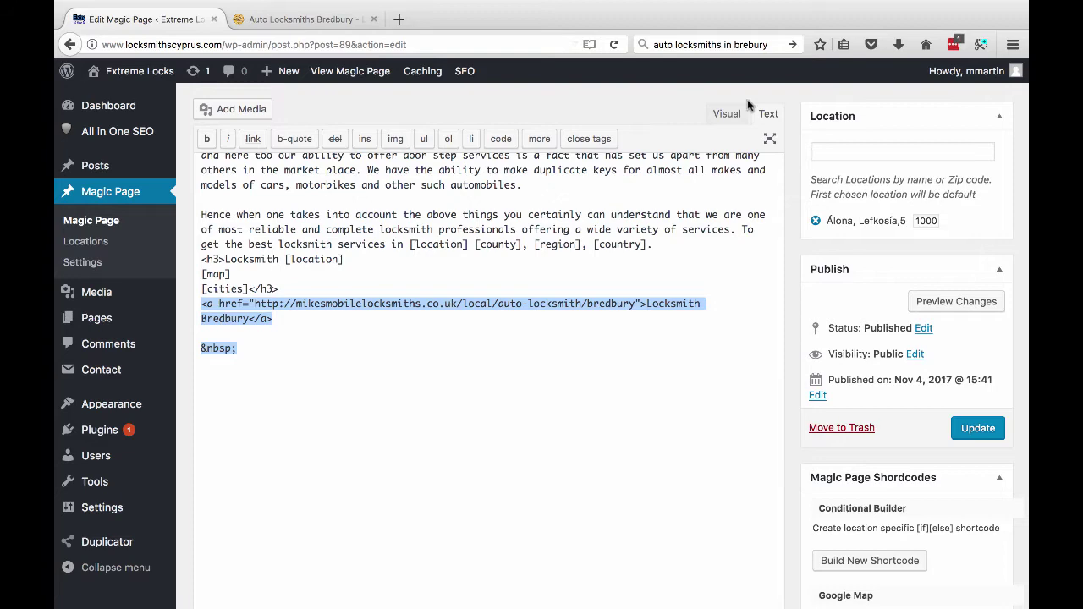
left_click(720, 111)
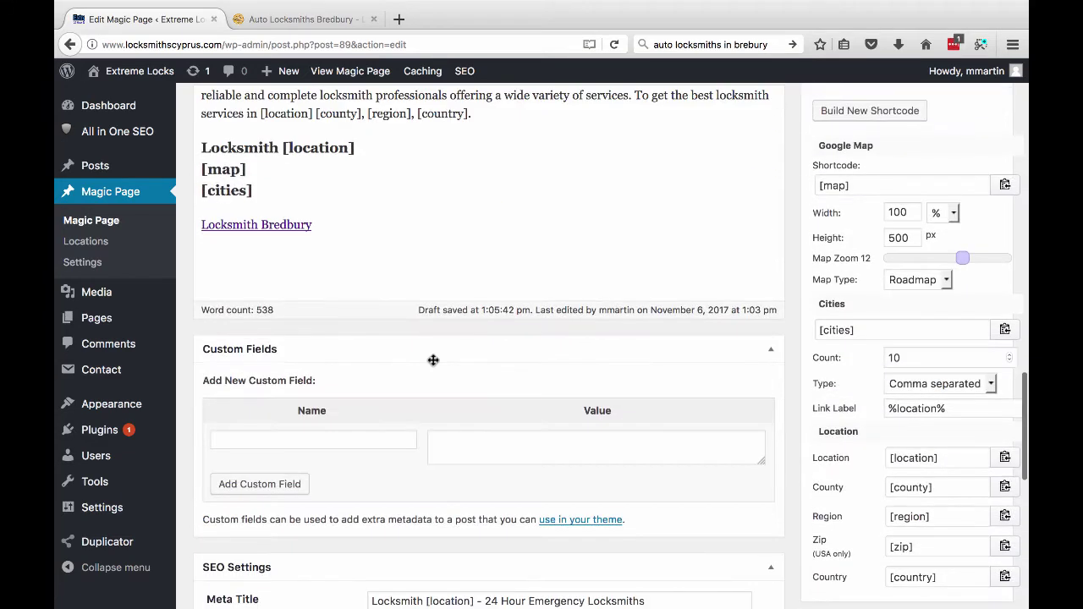
left_click(372, 347)
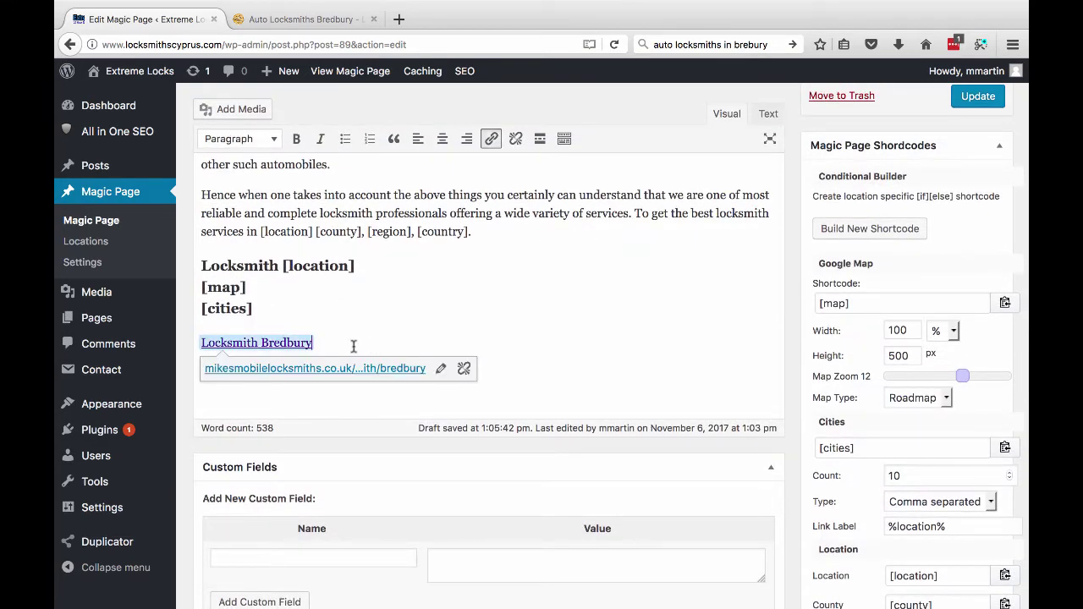
triple_click(354, 347)
key("BackSpace")
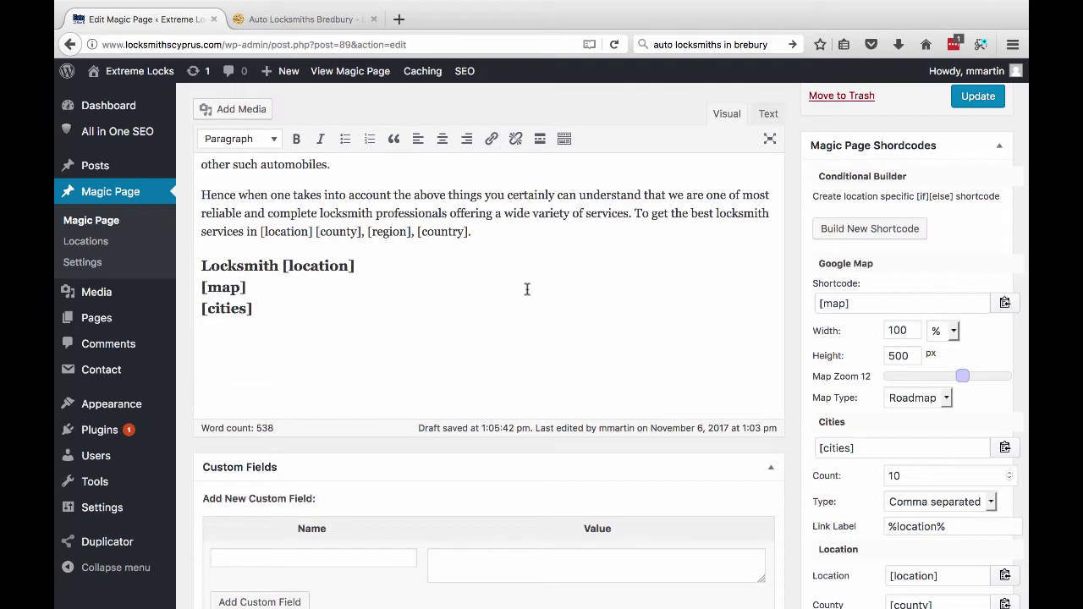
Insert the commercial_locksmith.png image from the media library below the [cities] shortcode.
left_click(230, 110)
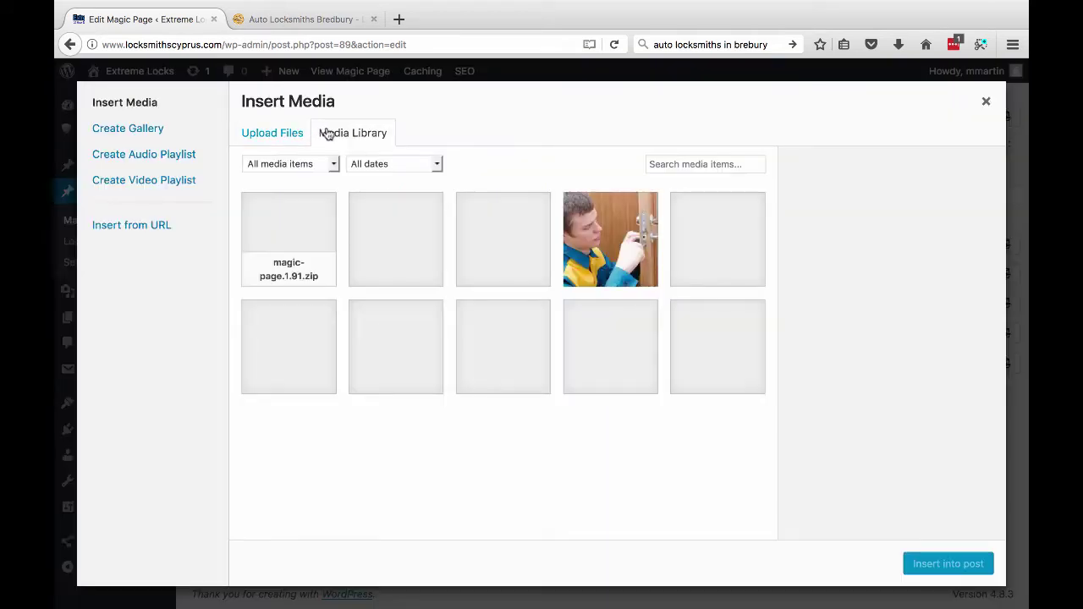
left_click(721, 243)
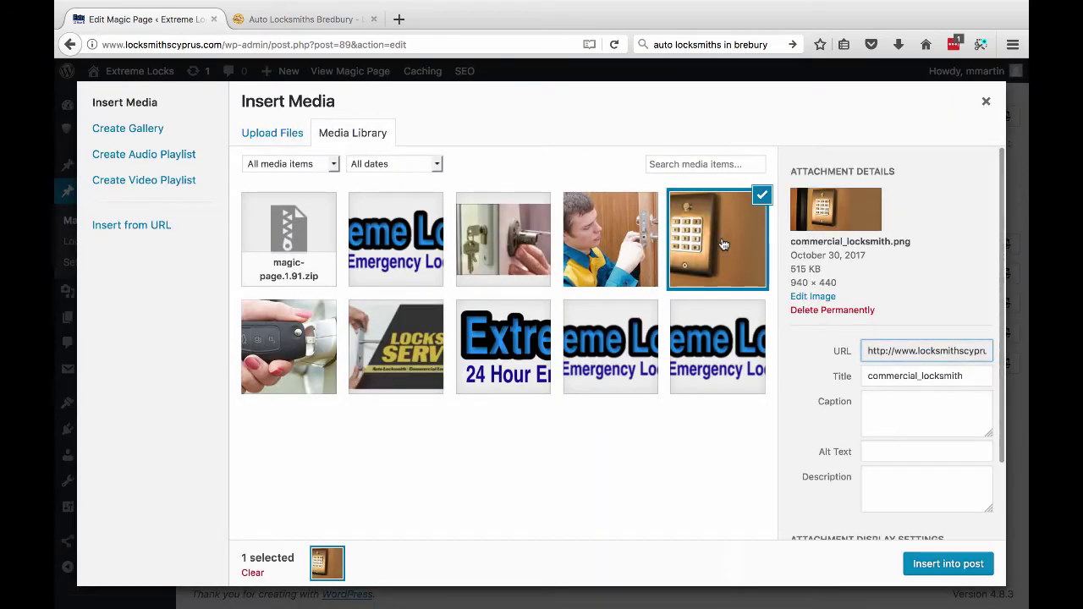
left_click(975, 376)
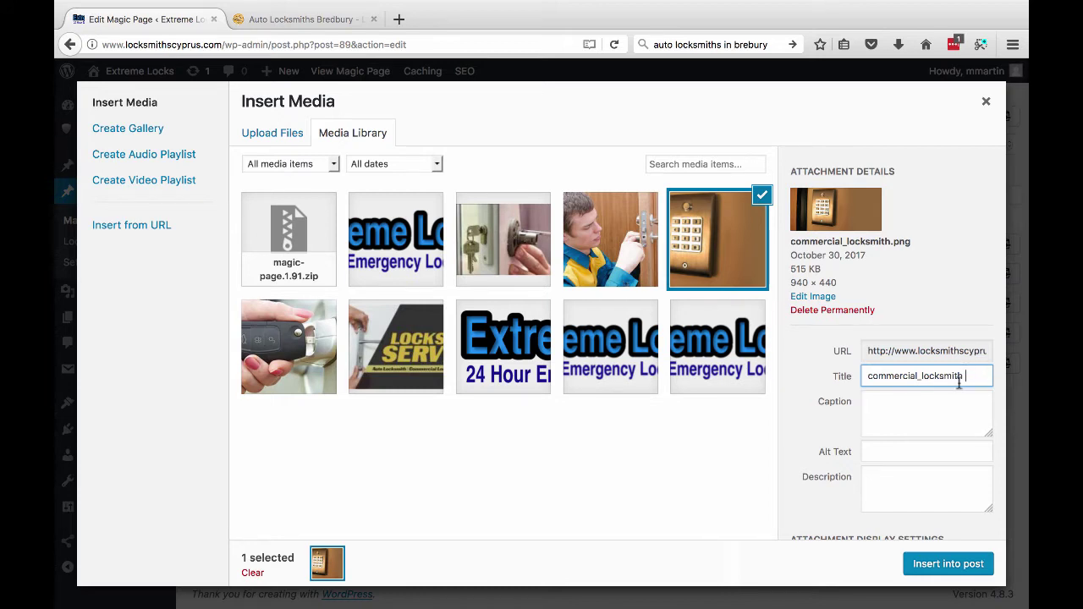
left_click(867, 450)
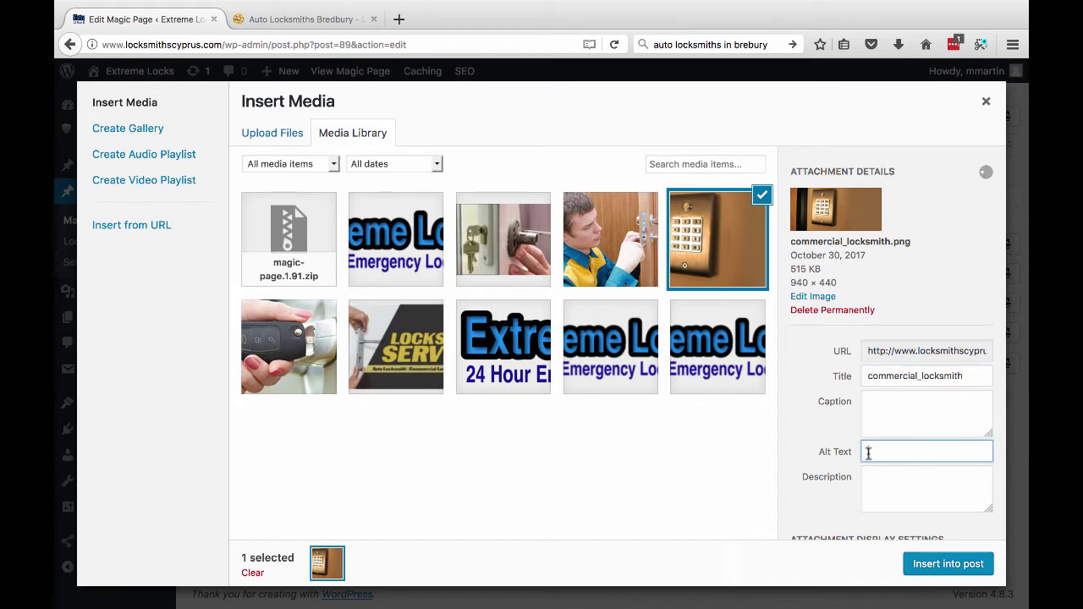
left_click(920, 566)
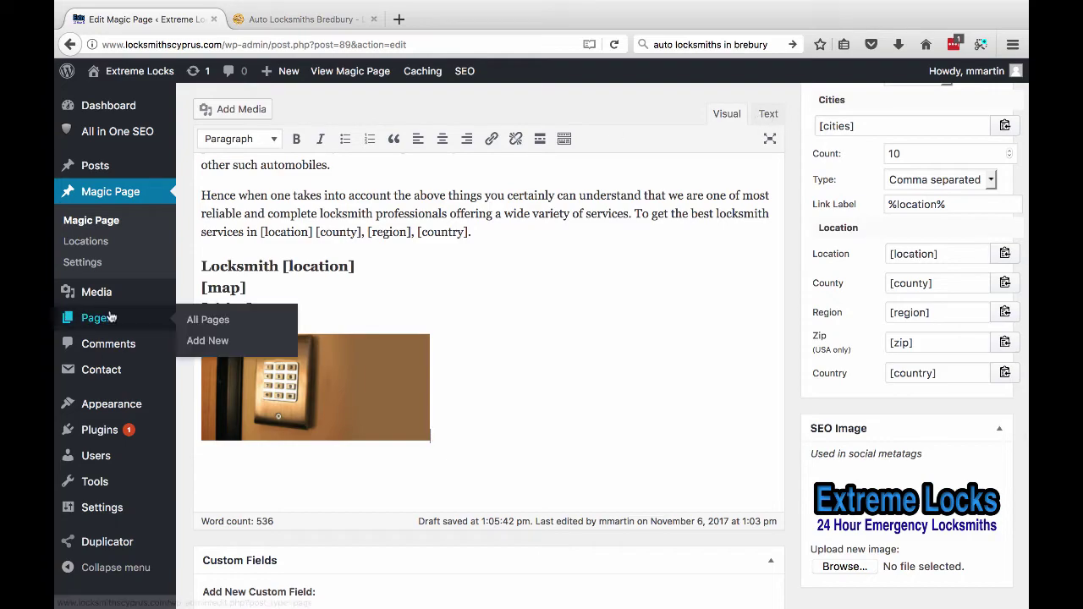
Show the page content as HTML and copy the complete img code of the commercial_locksmith image.
left_click(768, 113)
scroll(613, 382, "down", 10)
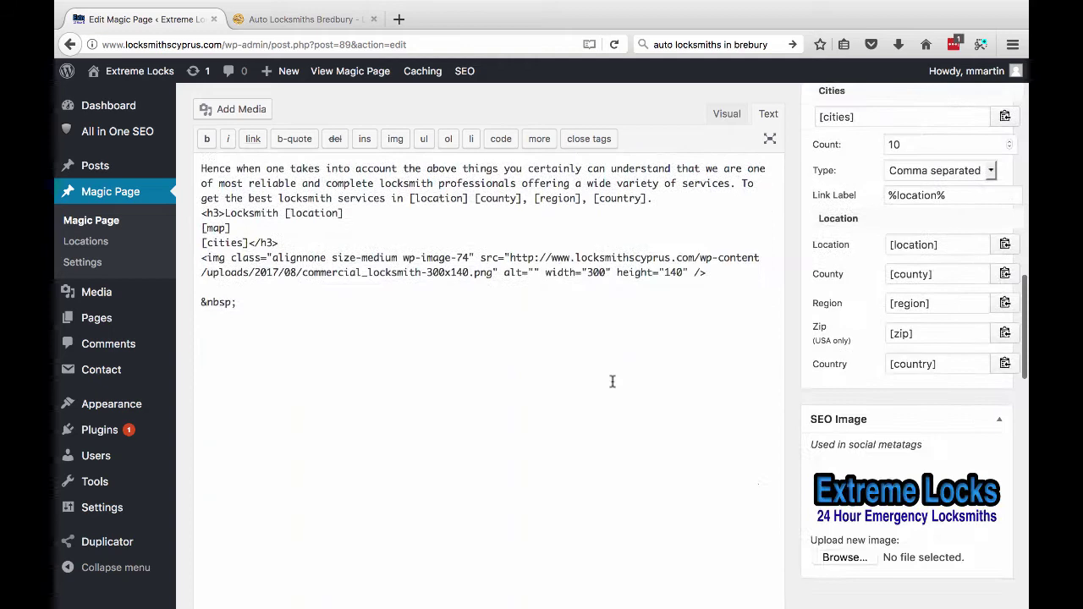
scroll(613, 382, "up", 1)
left_click(246, 305)
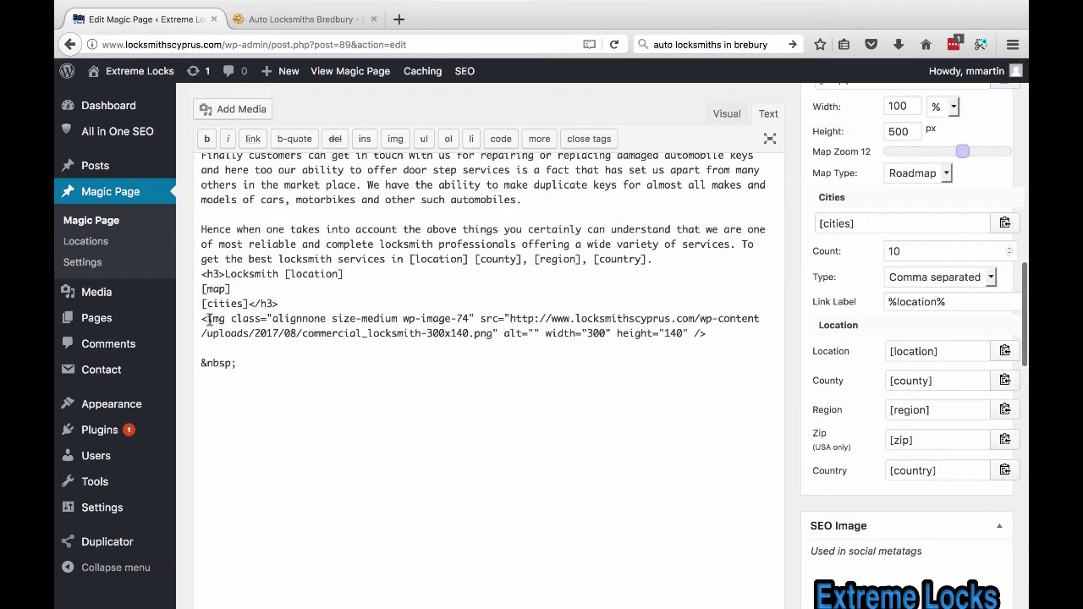
left_click_drag(200, 319, 706, 332)
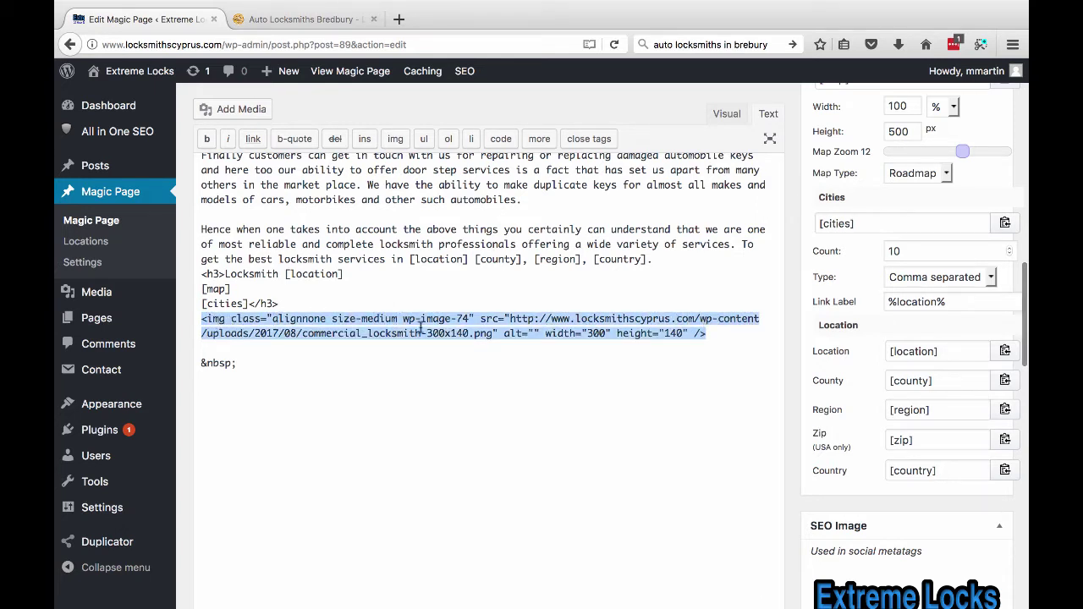
Paste the copied image code as the link xField's custom value for Paphos and save the xField.
scroll(683, 273, "down", 10)
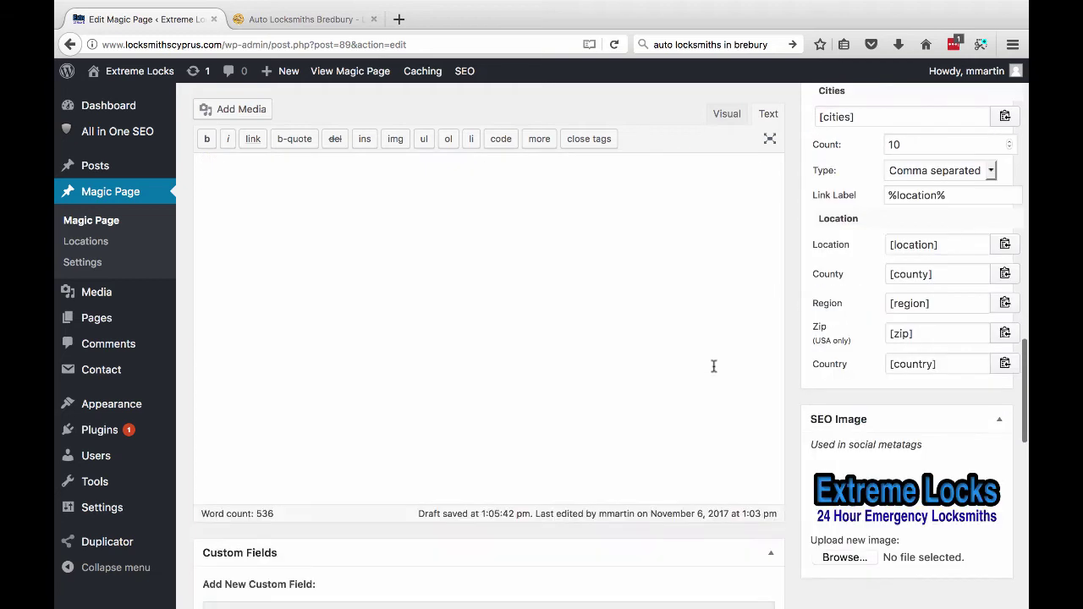
scroll(713, 370, "down", 5)
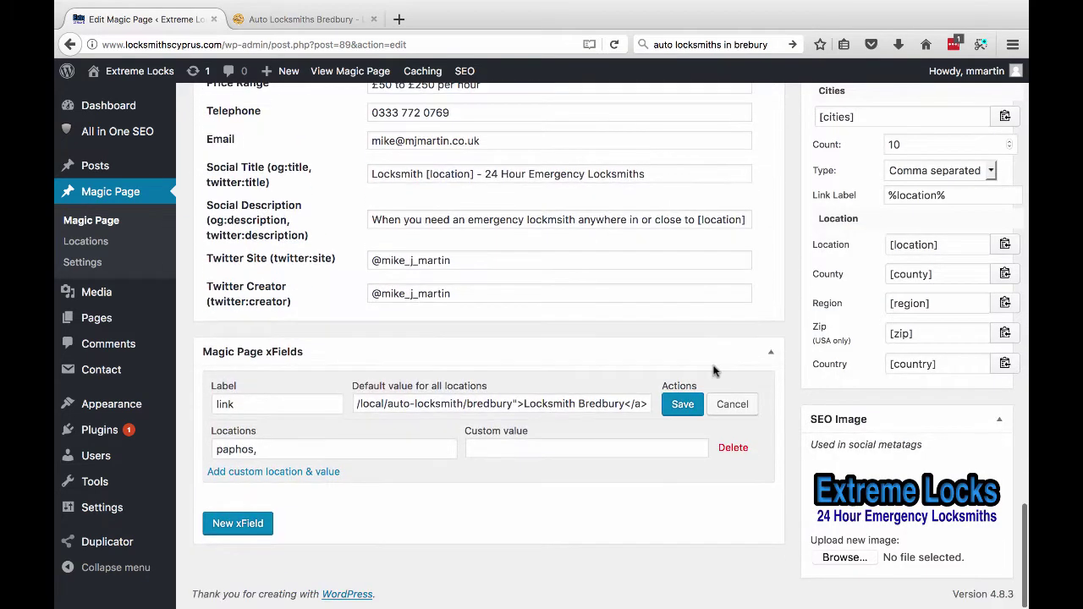
left_click(482, 445)
key("super+v")
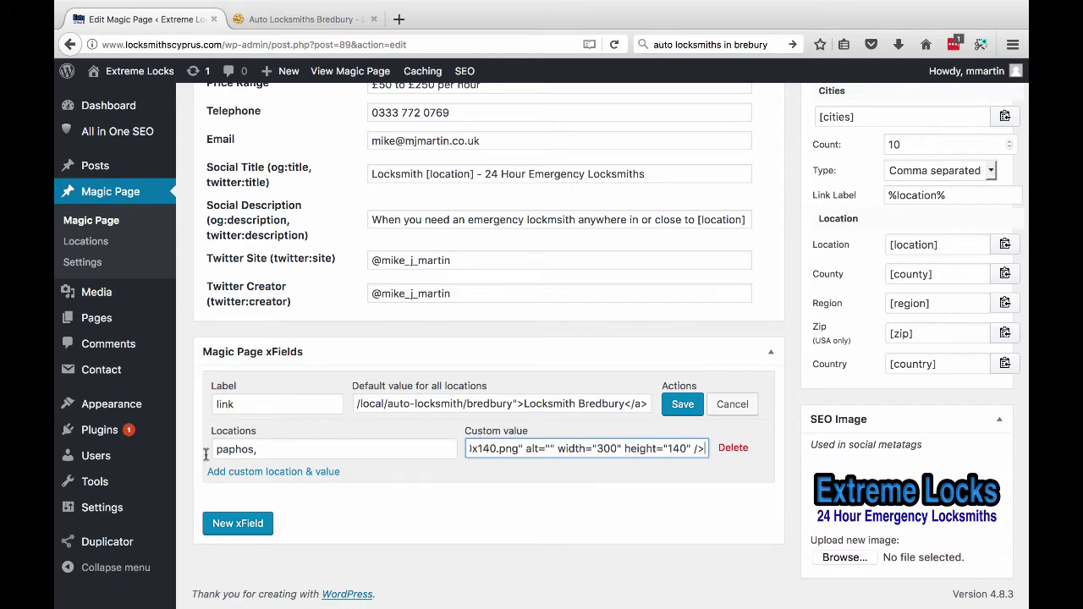
left_click(683, 407)
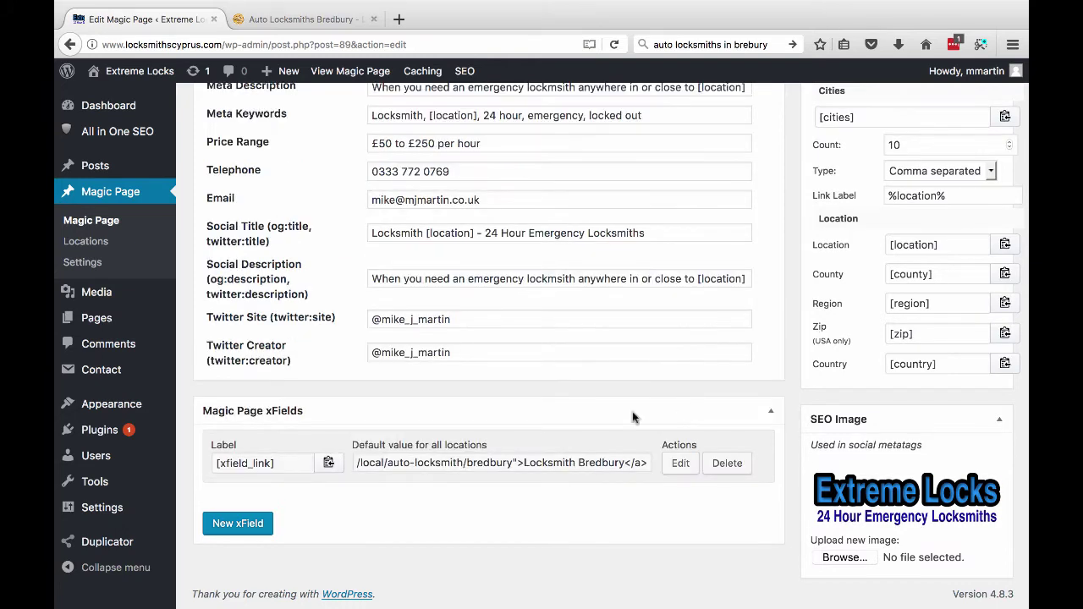
Replace the keypad image below [cities] with the link xField's copied shortcode [xfield_link] and update the Magic Page.
left_click(329, 462)
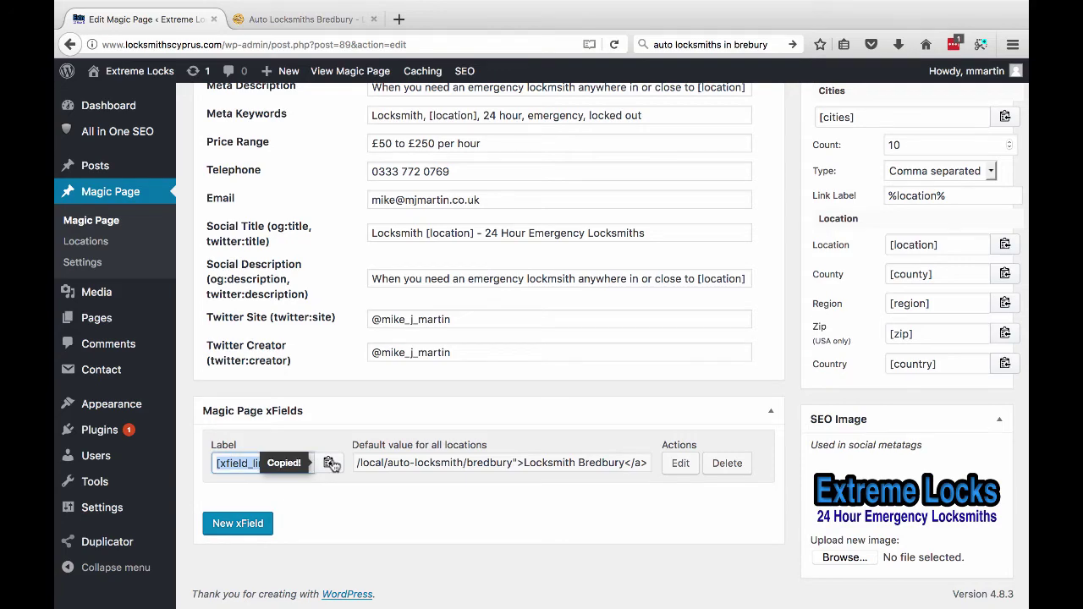
scroll(411, 263, "up", 10)
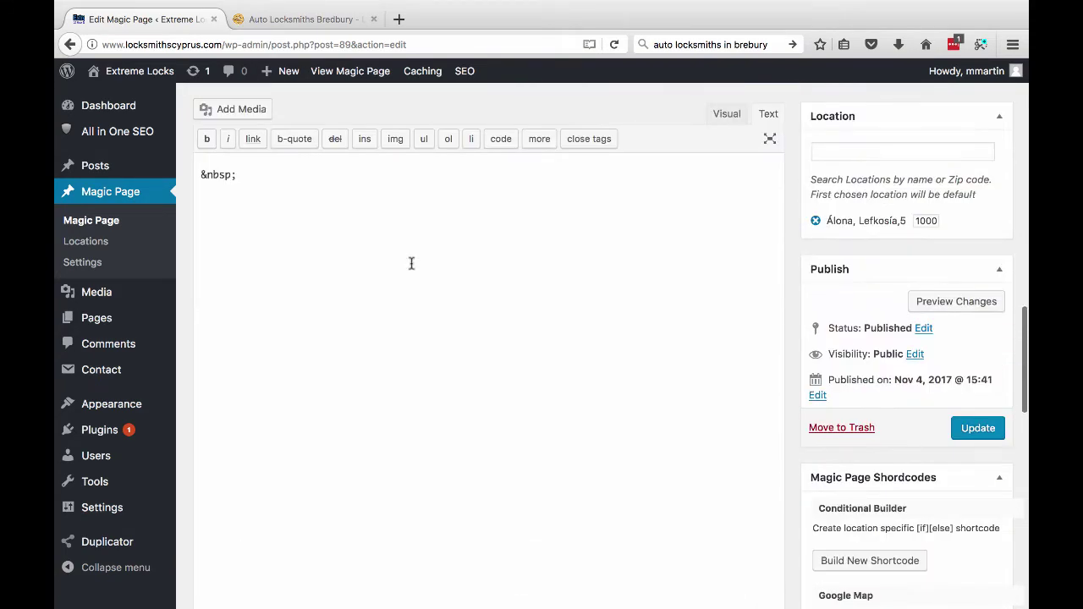
key("super+v")
left_click(725, 114)
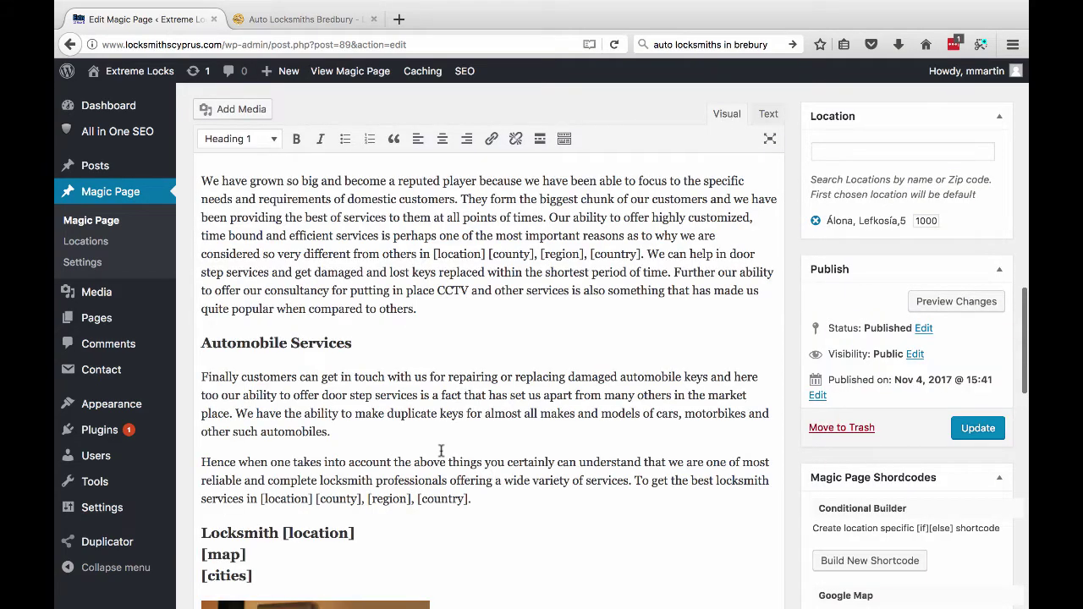
scroll(441, 450, "down", 5)
key("BackSpace")
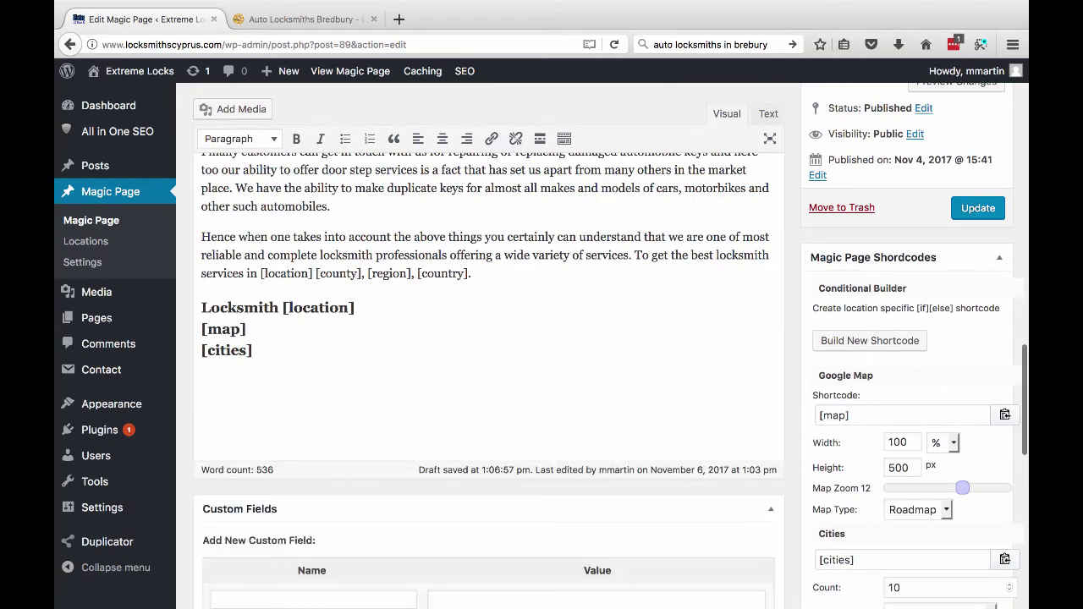
key("super+v")
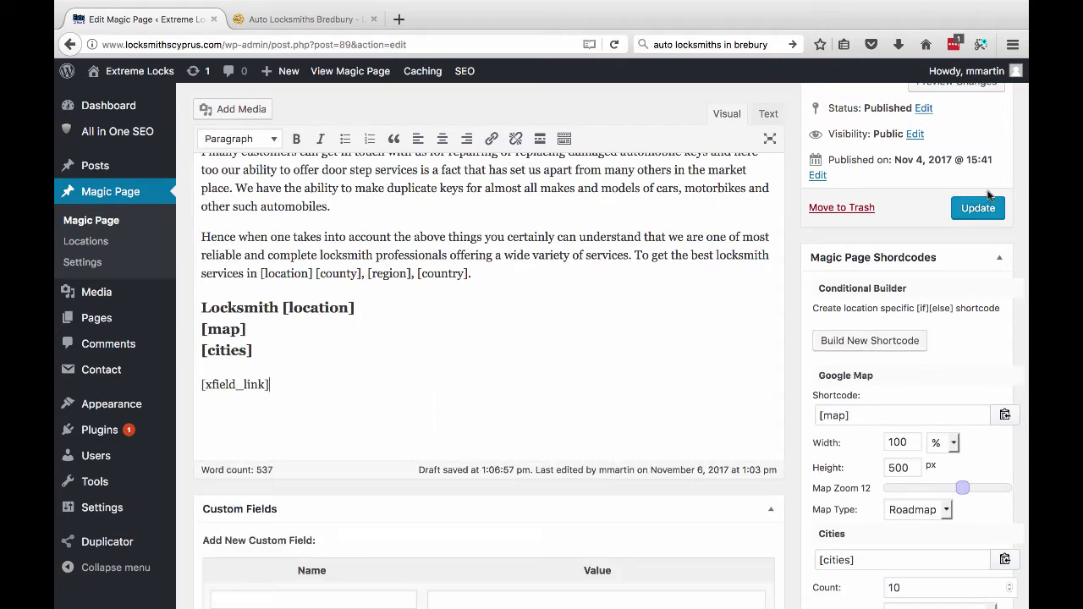
left_click(975, 209)
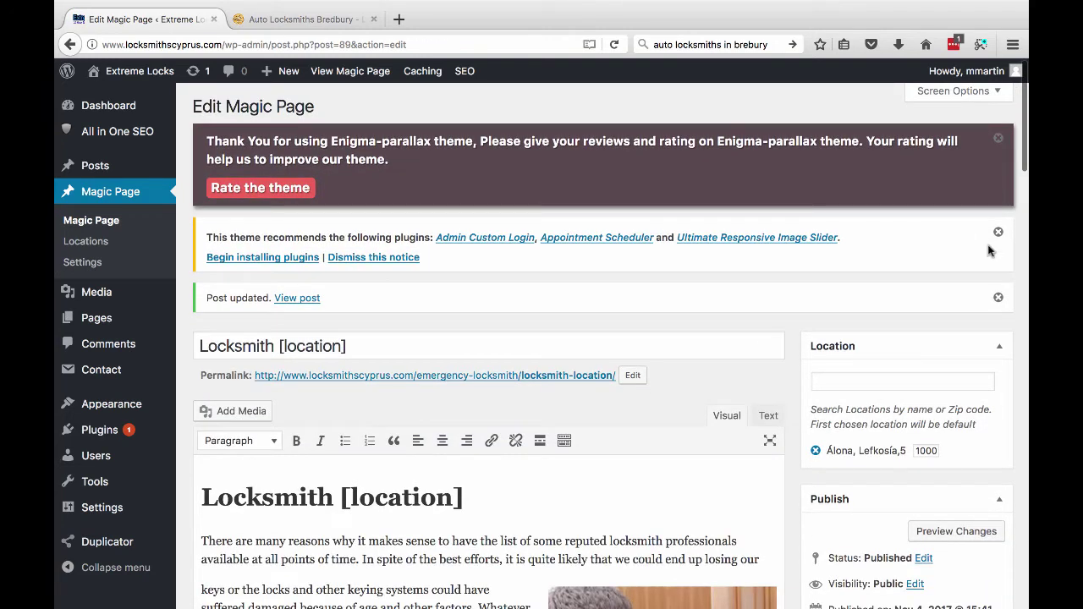
View the published Magic Page and check what the xField outputs below the nearby cities for the default location.
left_click(354, 73)
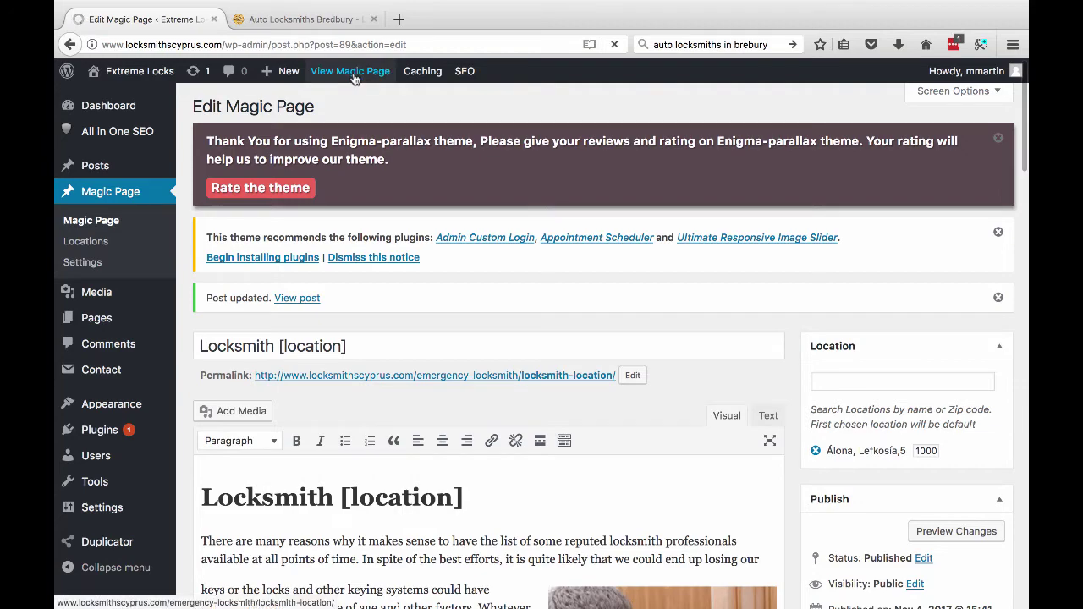
scroll(600, 309, "down", 15)
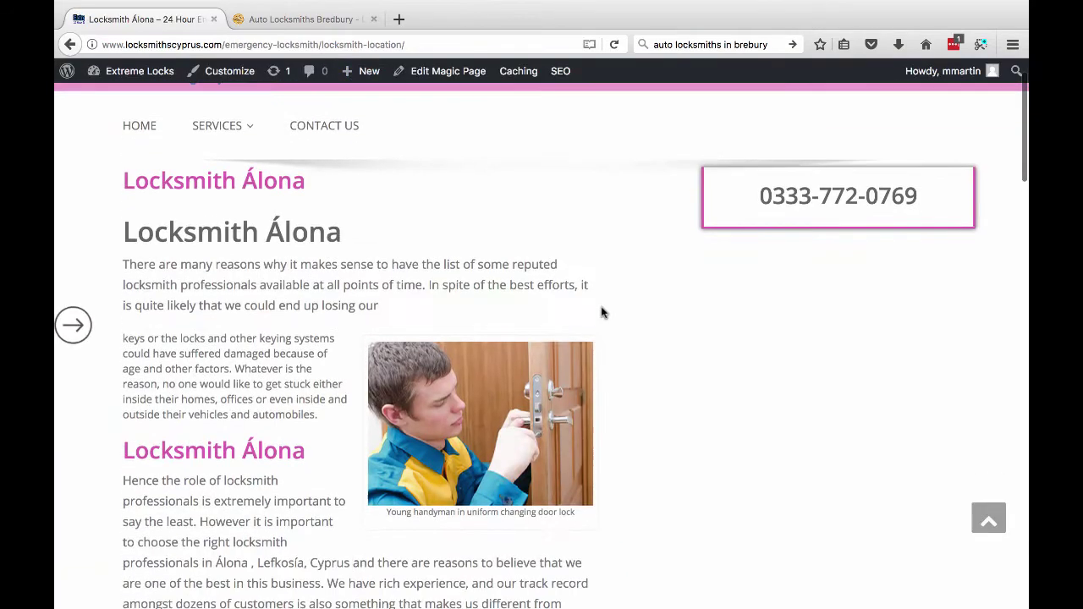
scroll(602, 311, "down", 10)
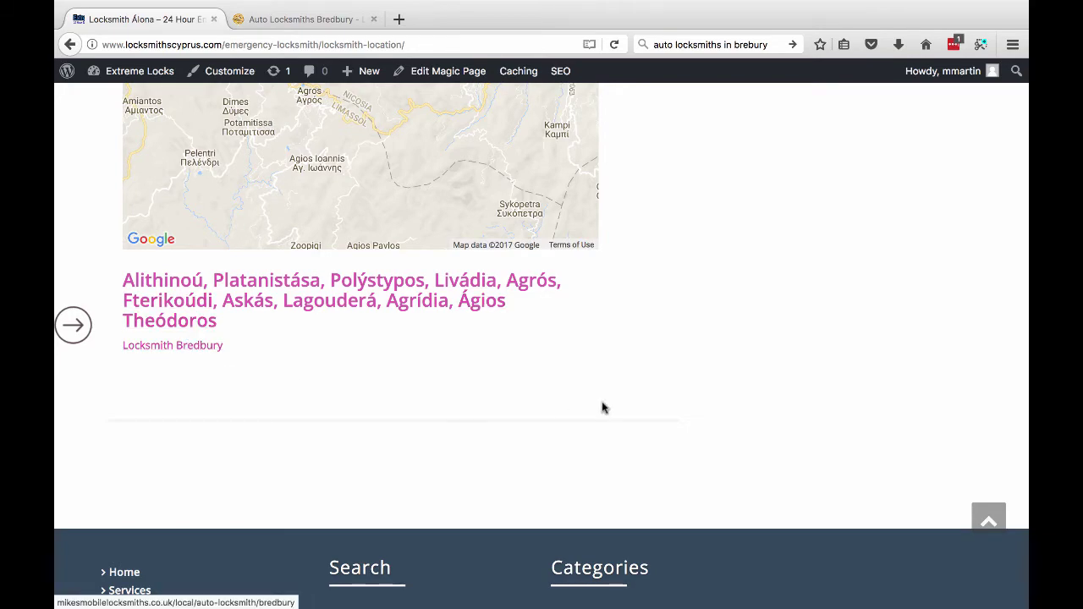
scroll(601, 406, "up", 15)
Open the Paphos page from the site's services and check the xField's custom output below the map and cities.
mouse_move(219, 182)
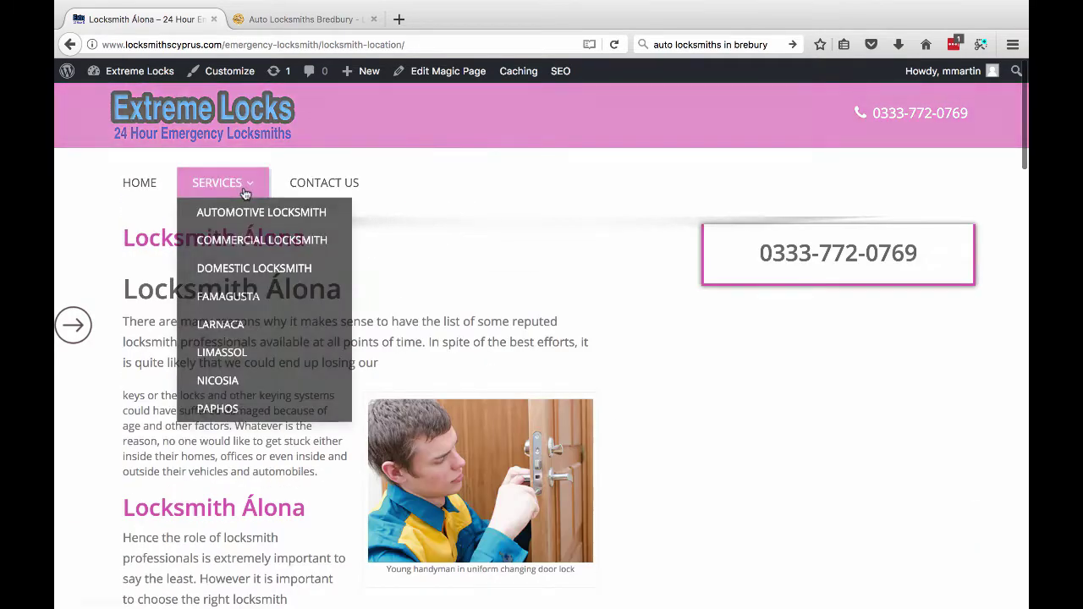
left_click(214, 410)
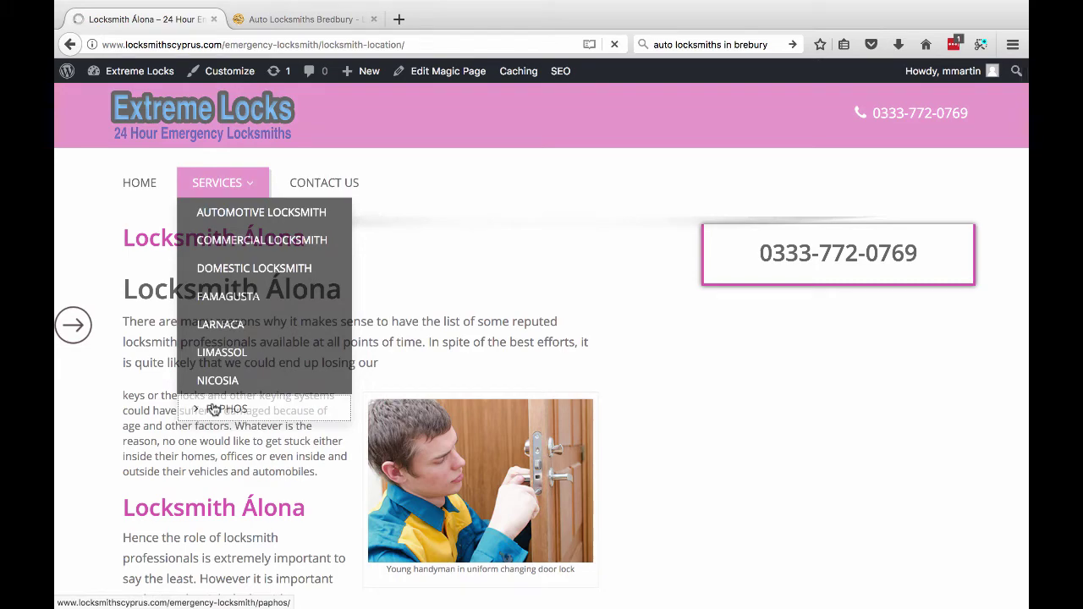
scroll(640, 479, "down", 15)
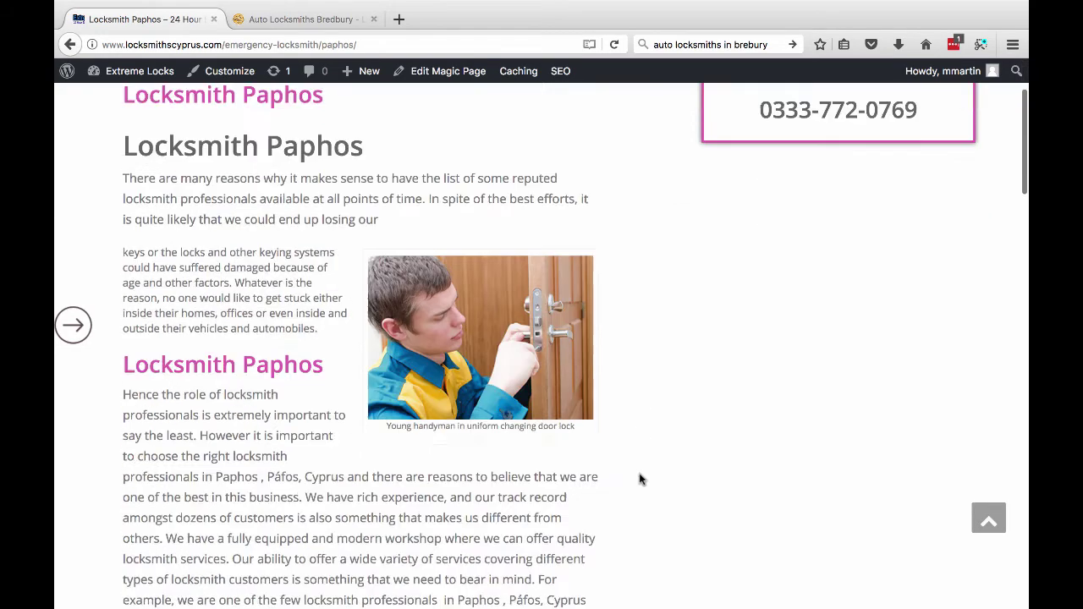
scroll(640, 479, "down", 15)
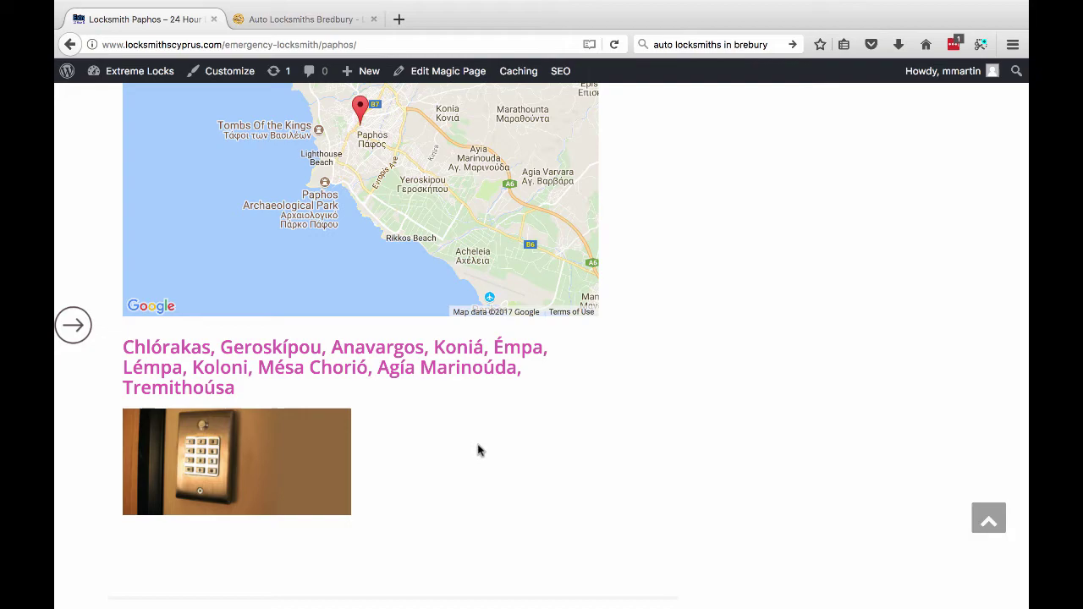
scroll(476, 446, "up", 20)
scroll(478, 450, "down", 3)
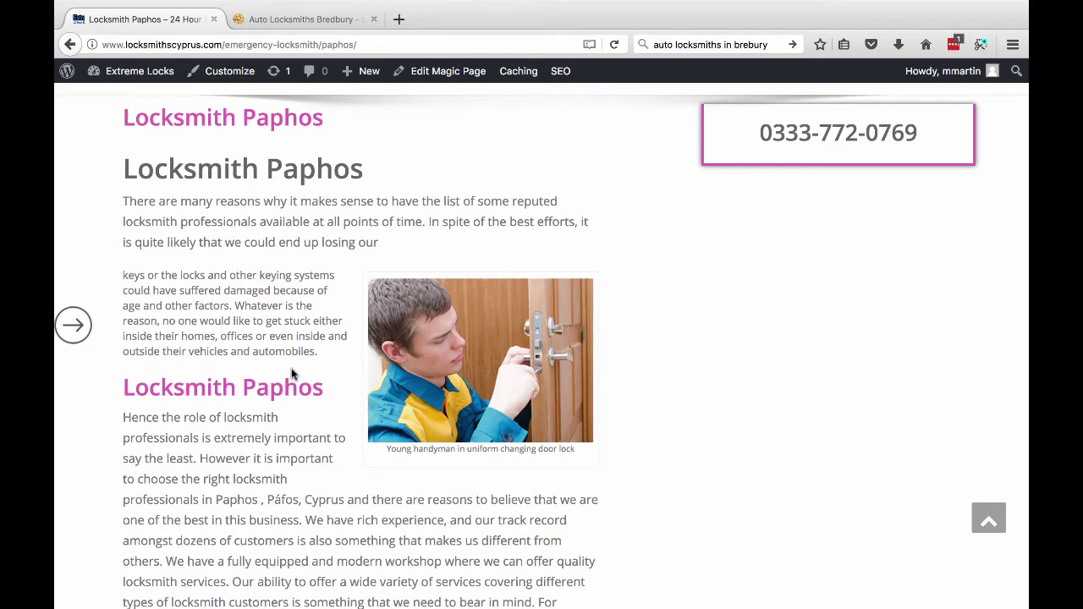
scroll(440, 377, "up", 3)
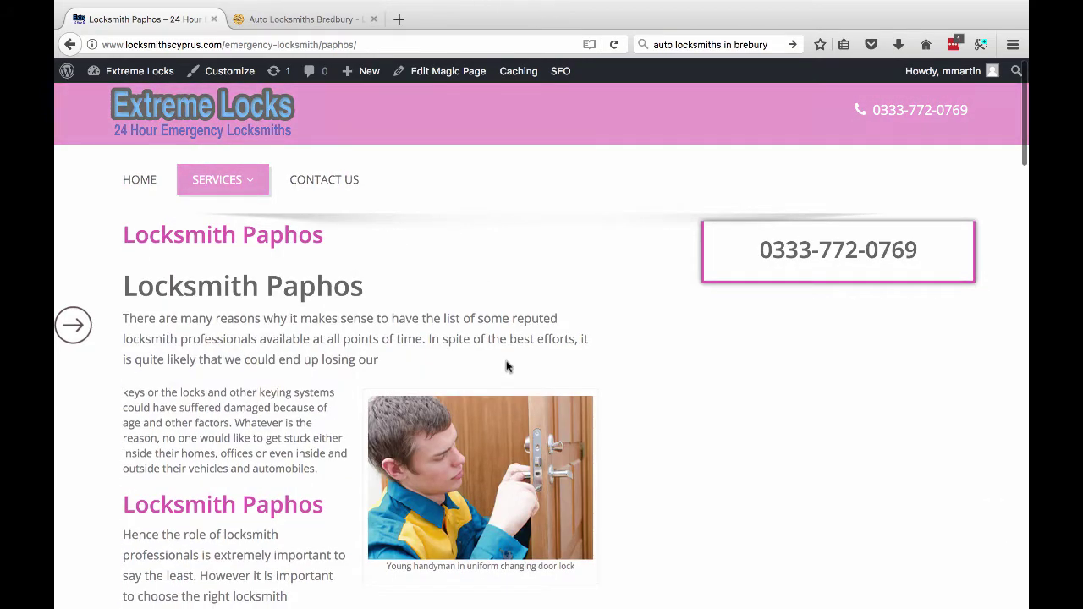
scroll(508, 365, "down", 20)
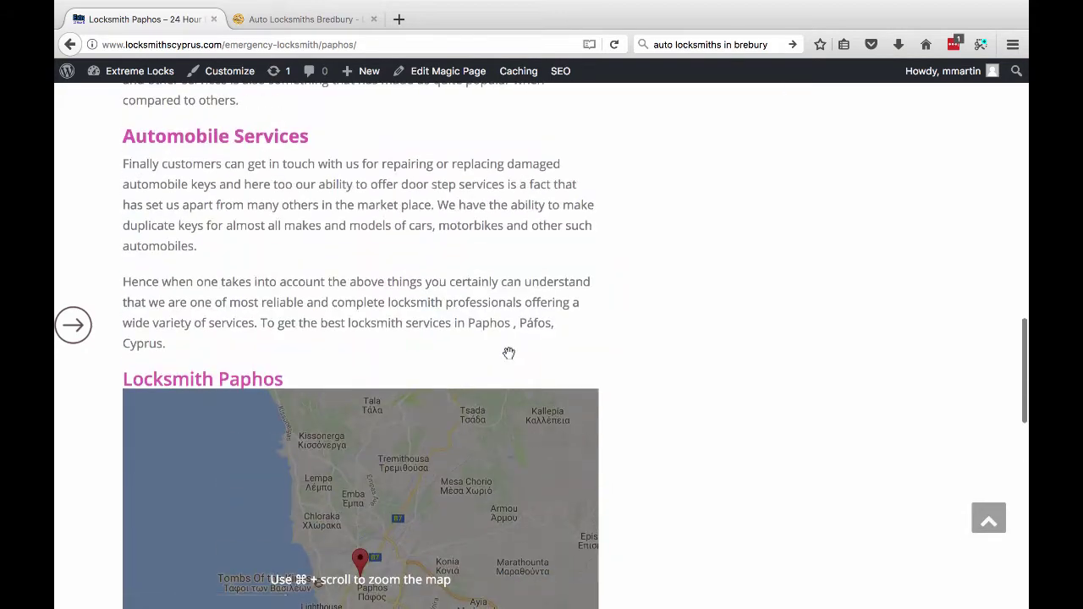
scroll(508, 353, "up", 5)
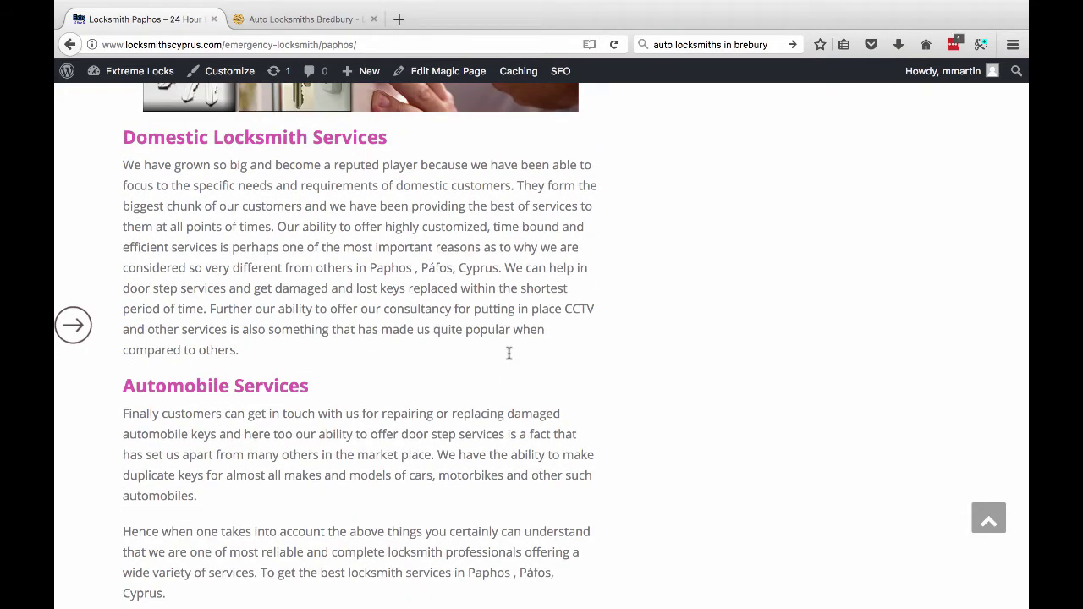
Review the published Paphos page from the Domestic Locksmith Services section down to the image below the nearby cities.
scroll(612, 385, "down", 15)
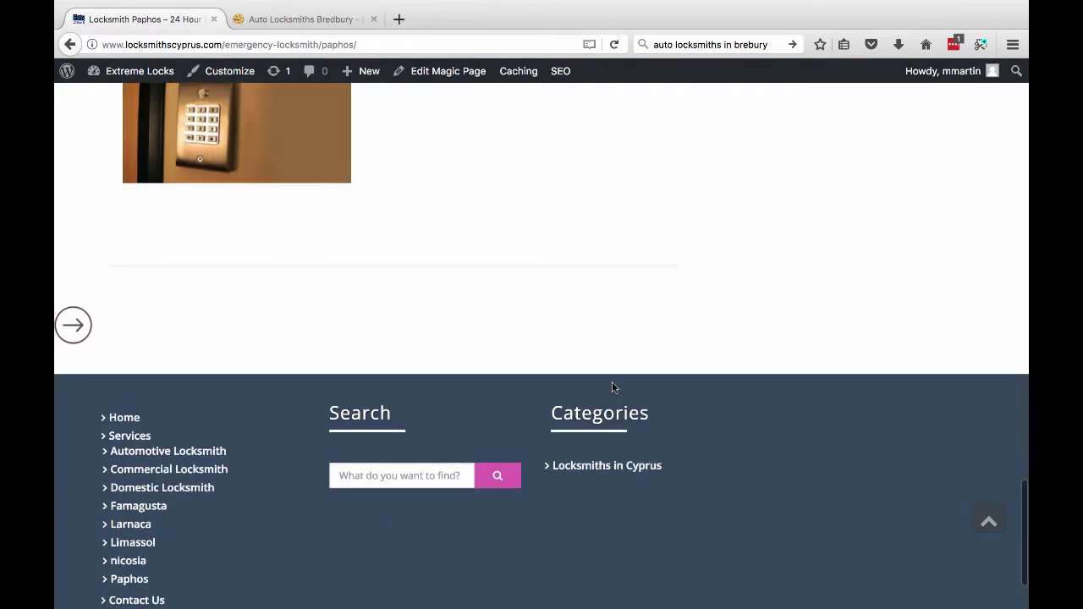
scroll(421, 245, "up", 5)
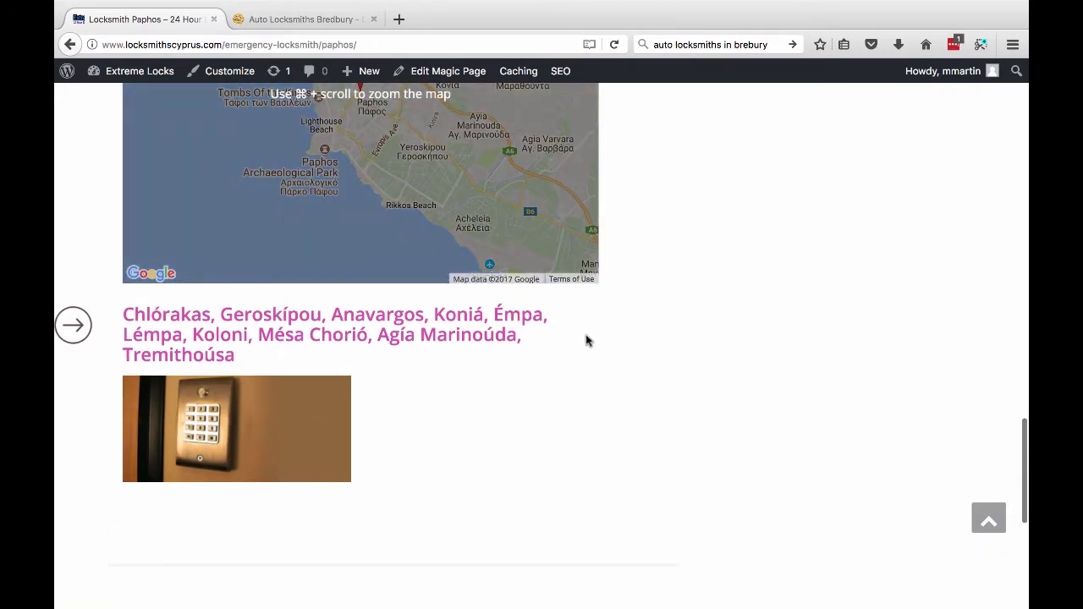
scroll(588, 340, "up", 6)
scroll(586, 337, "down", 1)
scroll(587, 338, "up", 6)
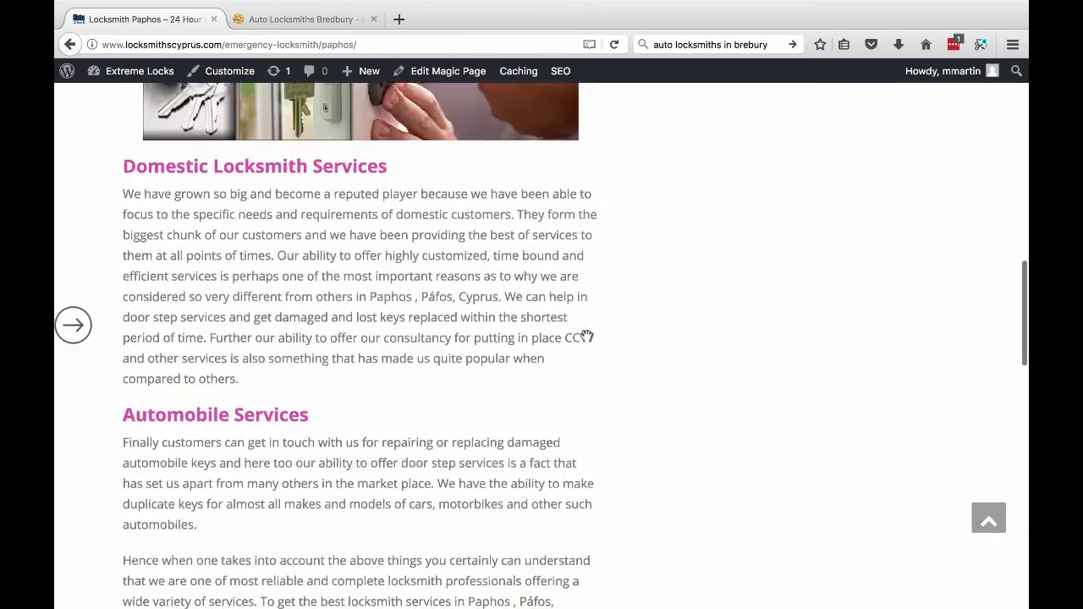
scroll(587, 341, "down", 7)
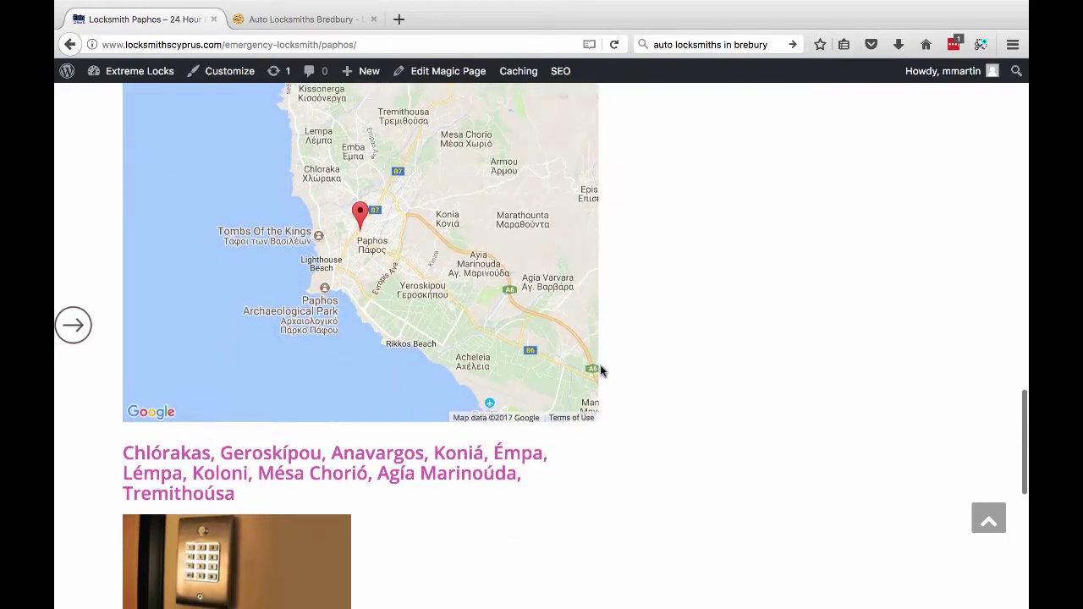
scroll(601, 371, "up", 3)
Return to editing the Magic Page, review the [xfield_link] shortcode below [cities], and open the link xField for editing.
left_click(456, 73)
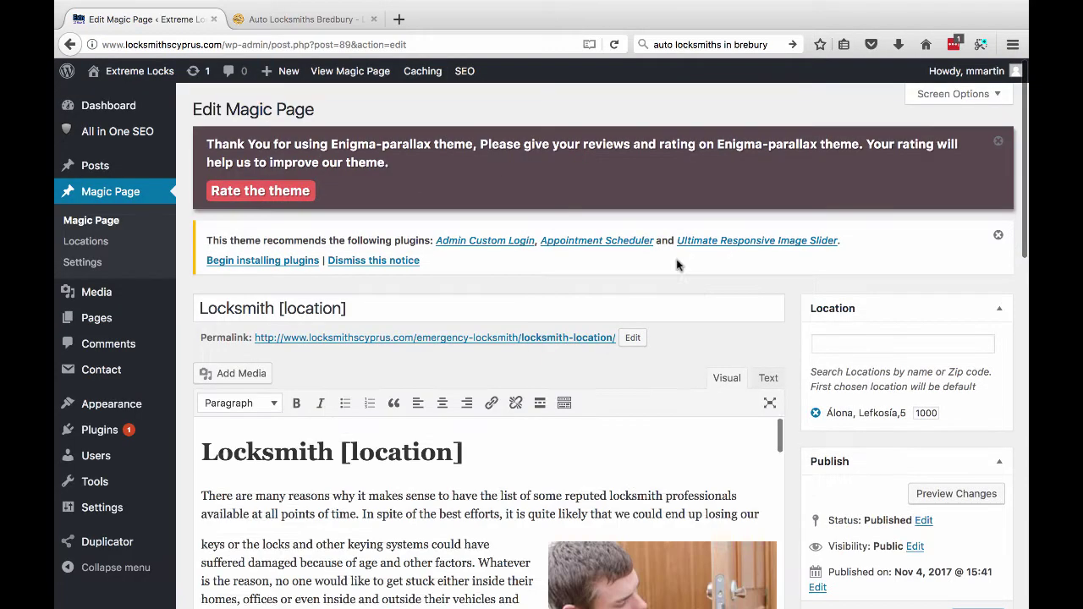
scroll(725, 358, "down", 1)
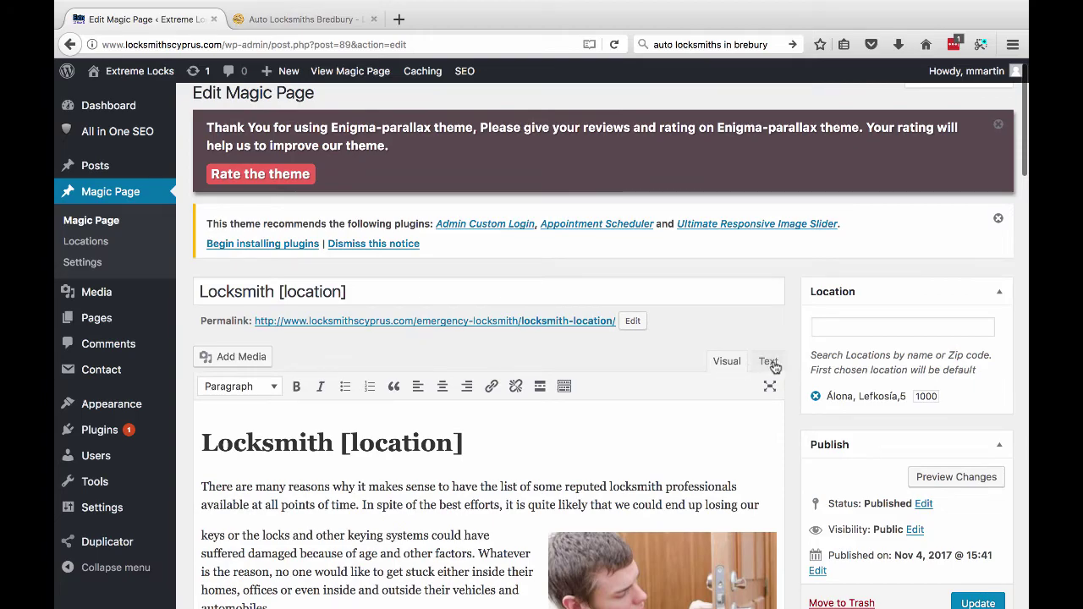
scroll(762, 371, "down", 5)
scroll(760, 373, "down", 20)
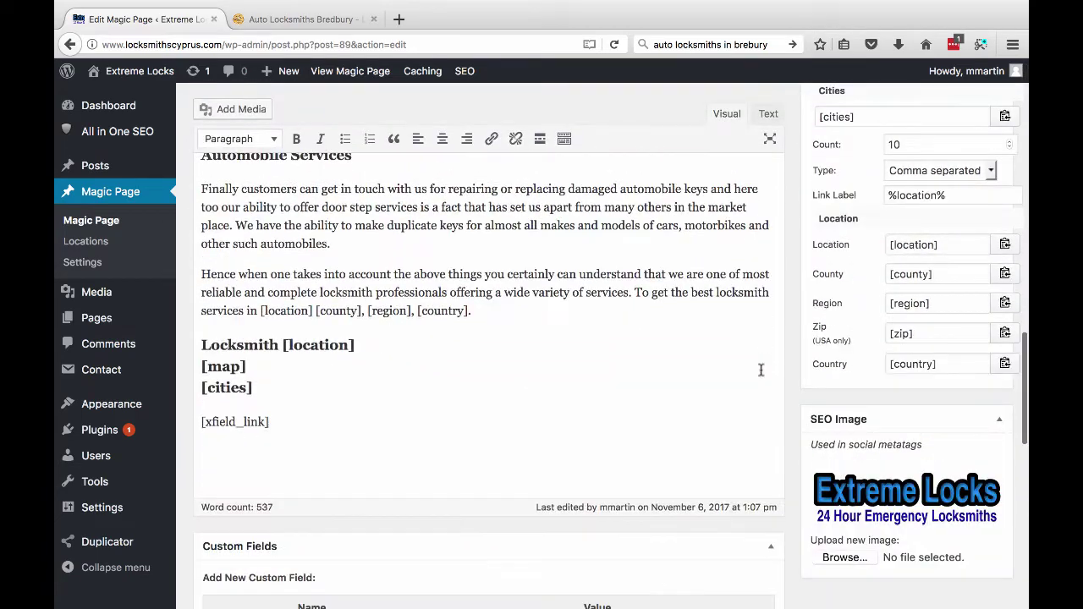
scroll(761, 372, "up", 2)
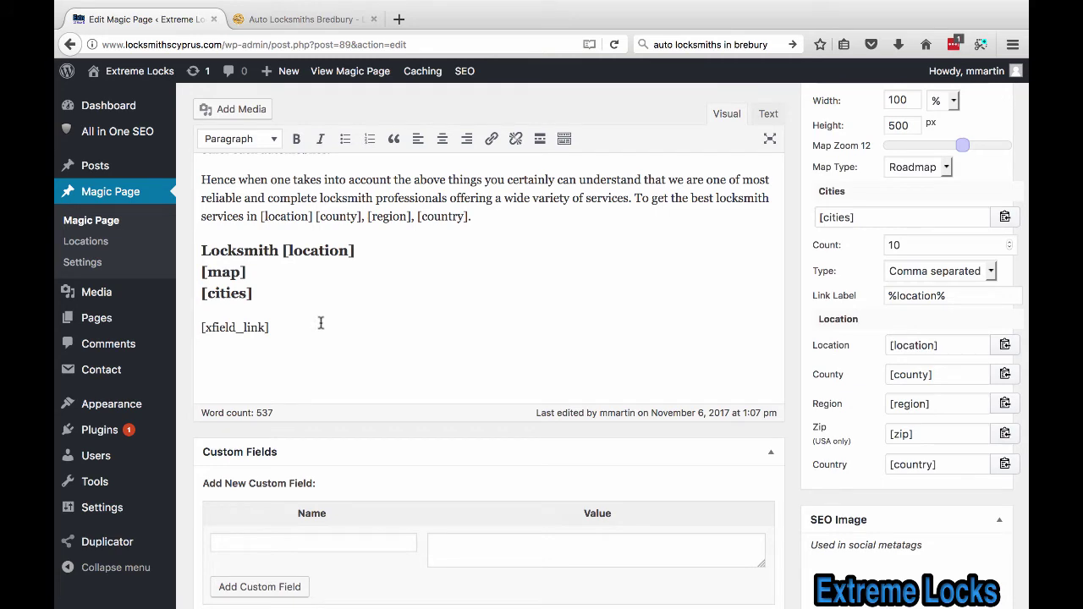
scroll(372, 443, "down", 12)
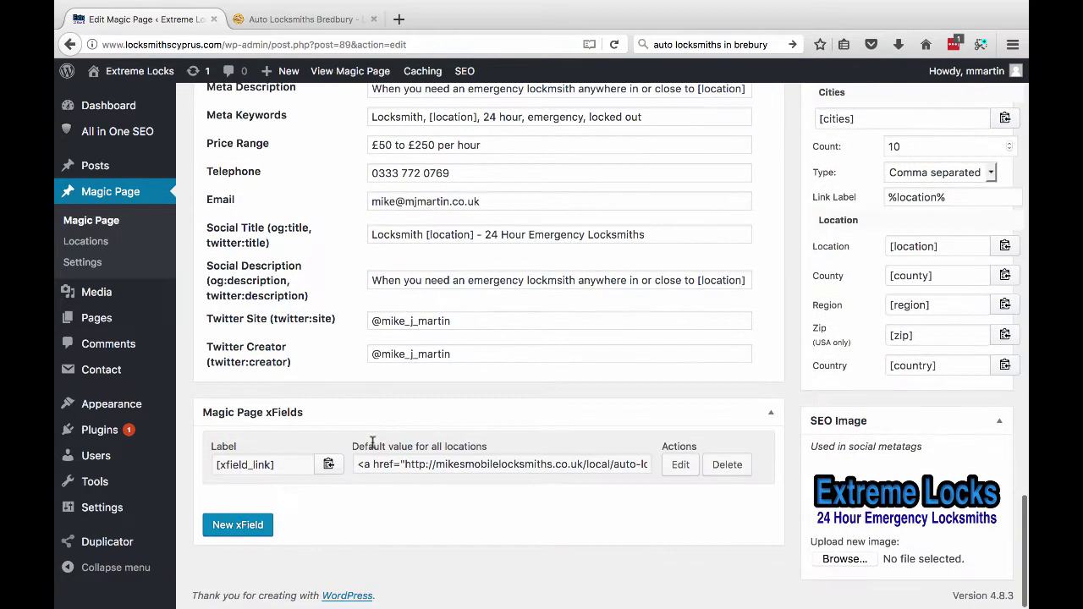
left_click(680, 462)
Add Émpa as a second location alongside Paphos for the link xField's custom image value.
left_click(267, 505)
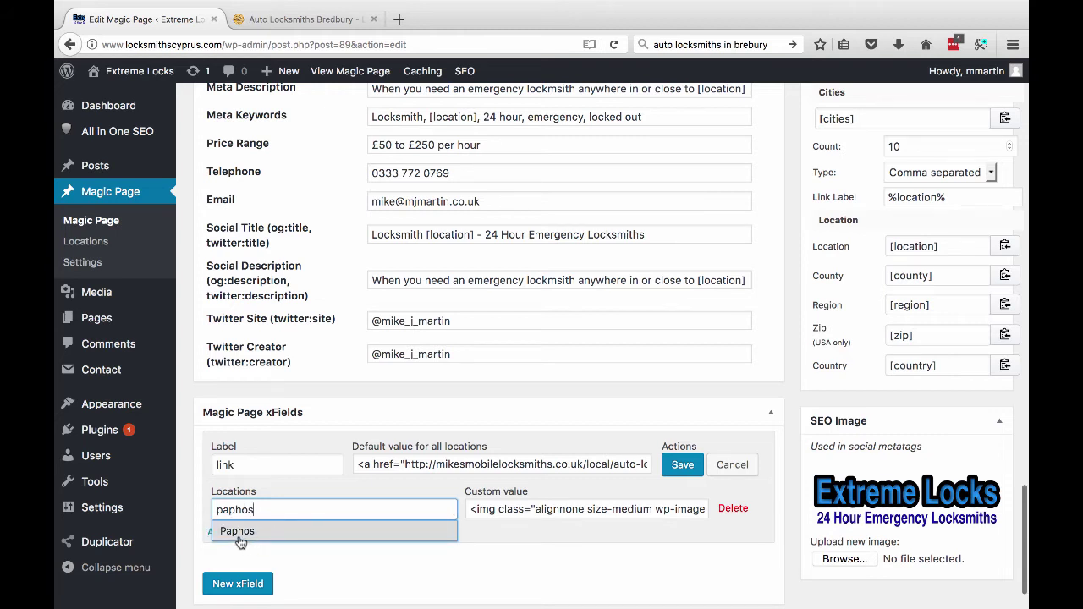
left_click(242, 537)
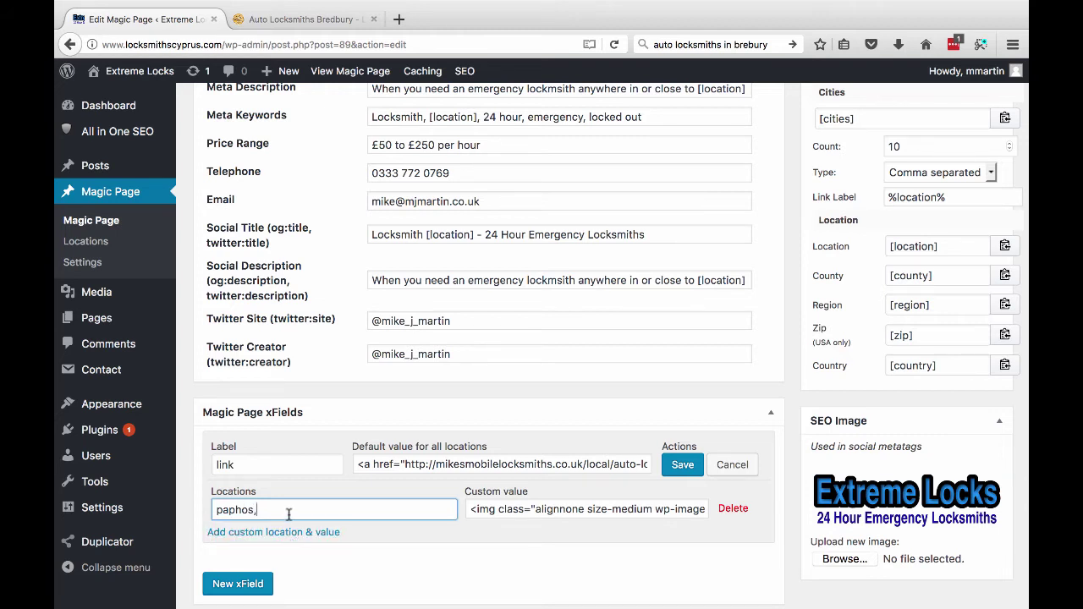
type("pa")
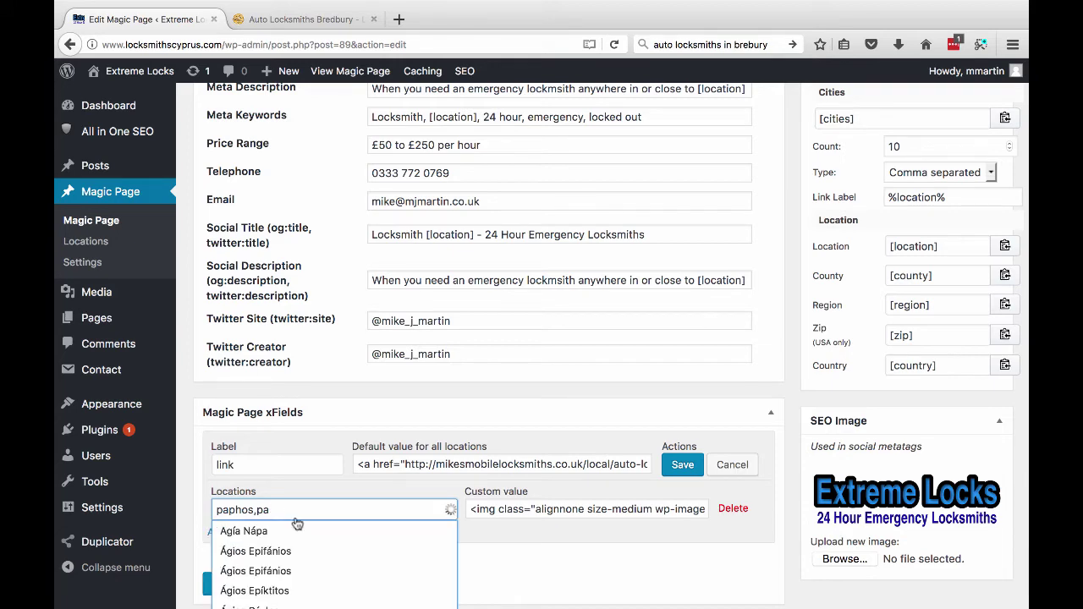
scroll(294, 569, "down", 2)
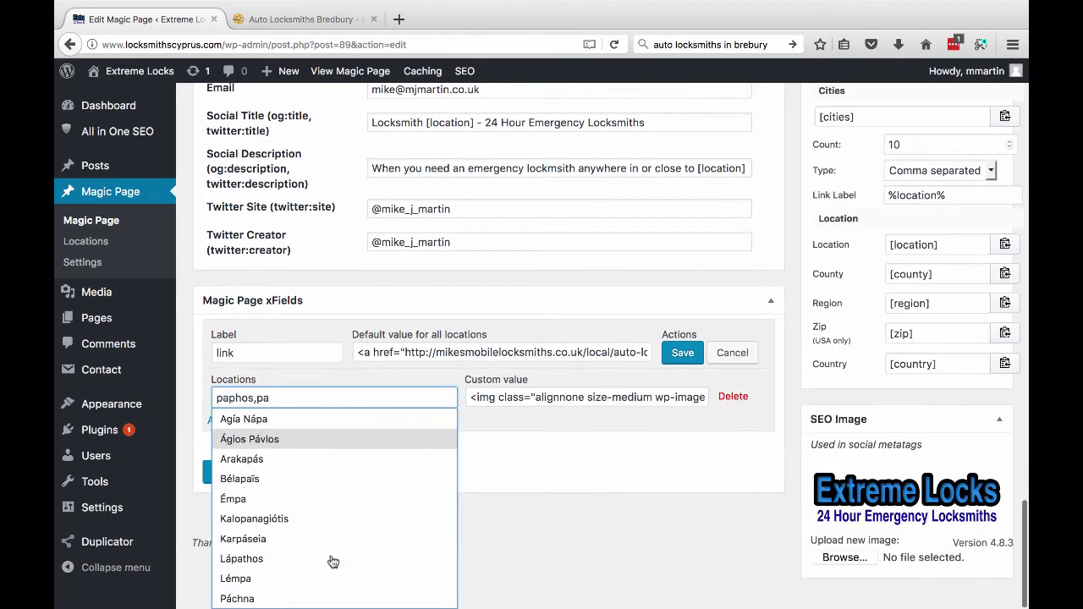
left_click(278, 505)
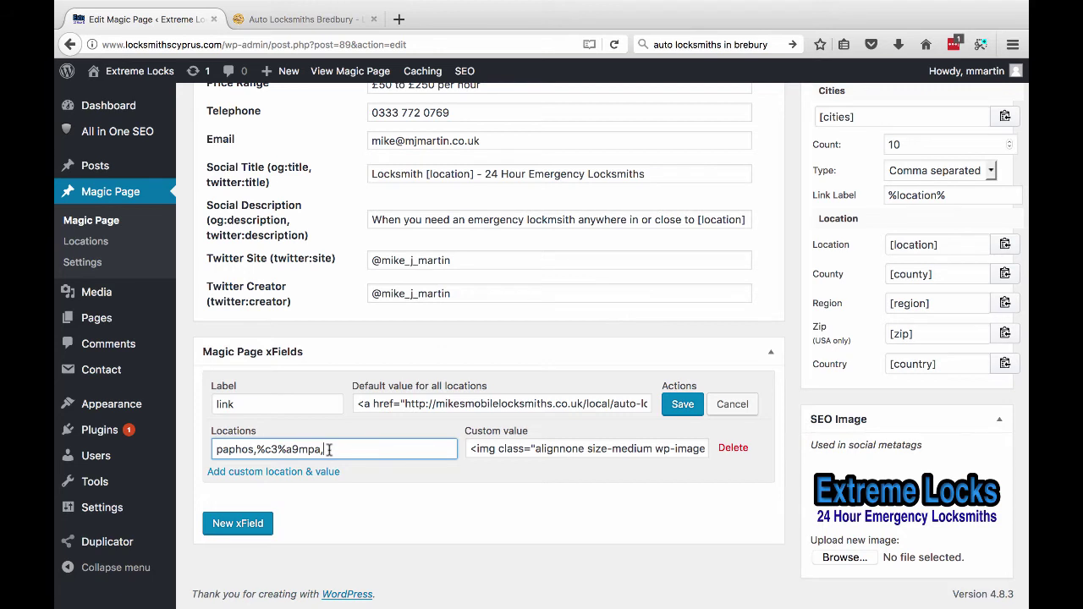
Reduce the custom value's locations to Paphos only and save the link xField.
key("BackSpace")
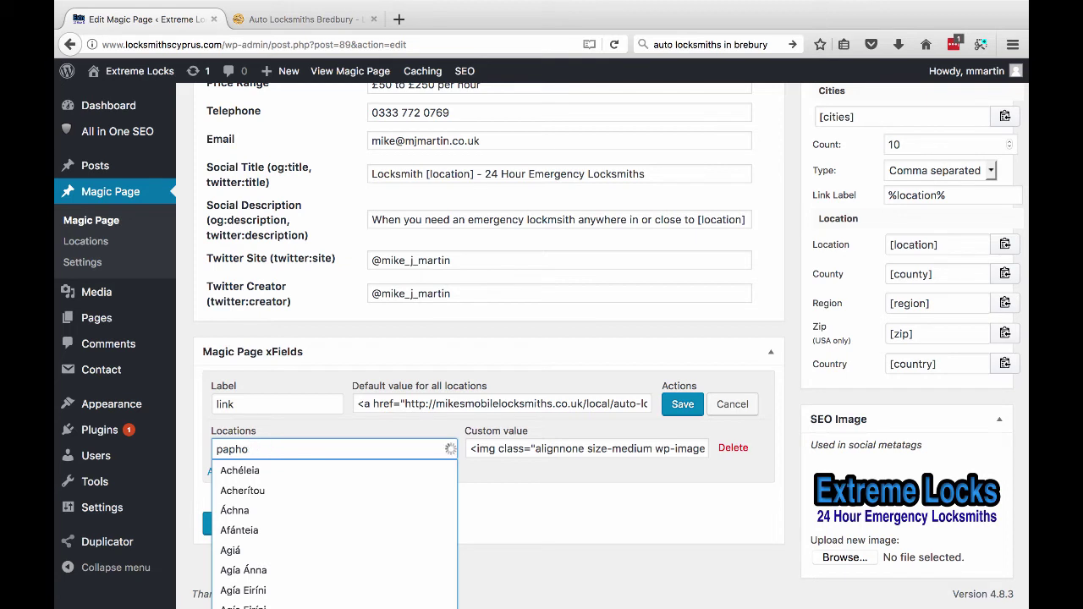
type("s")
left_click(245, 471)
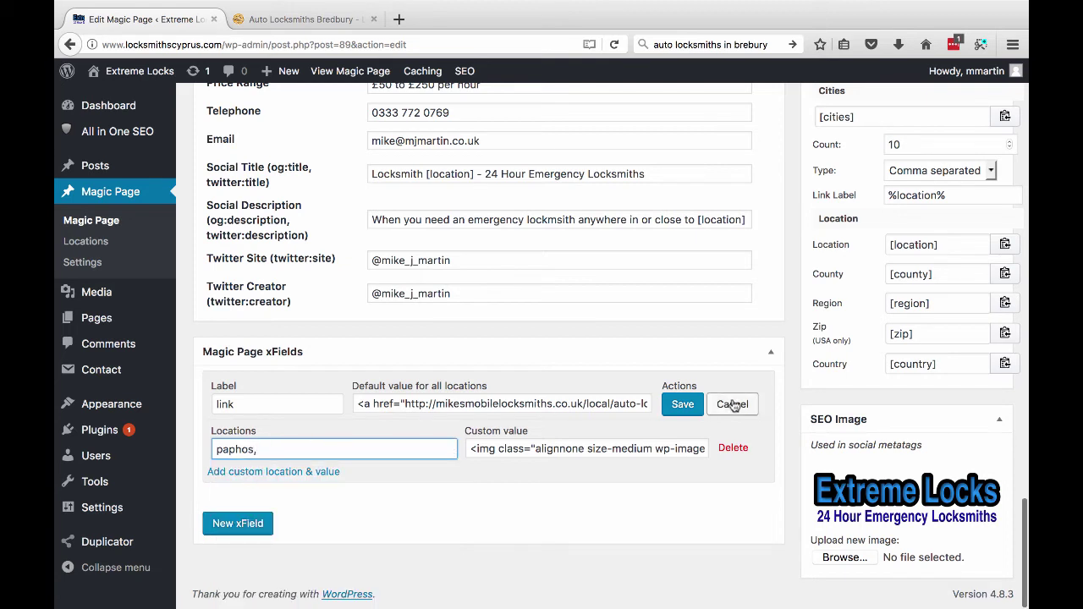
left_click(681, 404)
Review the [xfield_link] shortcode in the page content and select the link xField's default value for all locations.
scroll(567, 361, "up", 5)
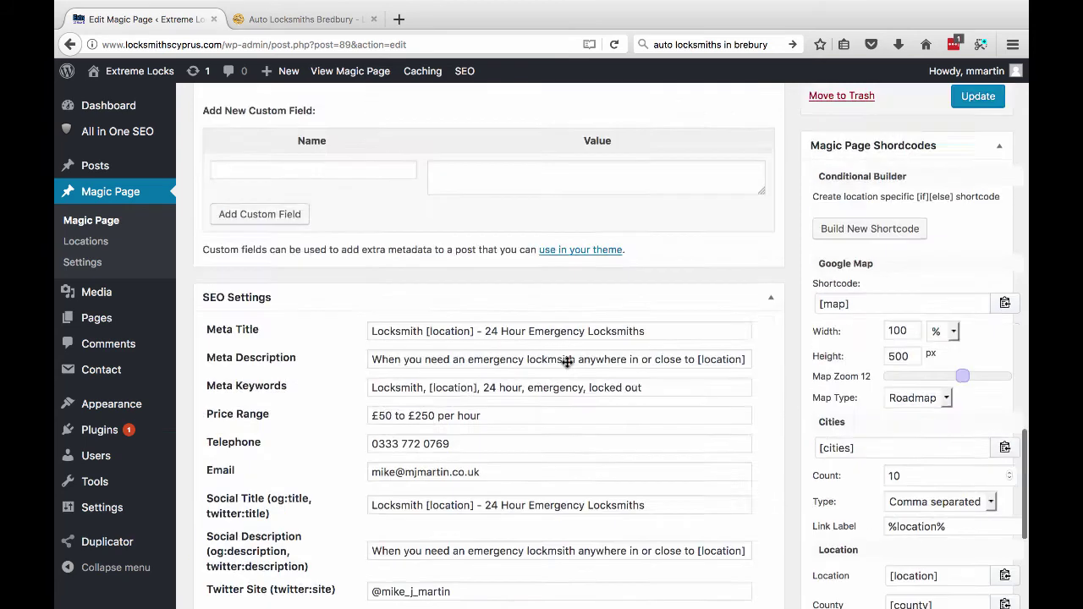
scroll(566, 361, "up", 3)
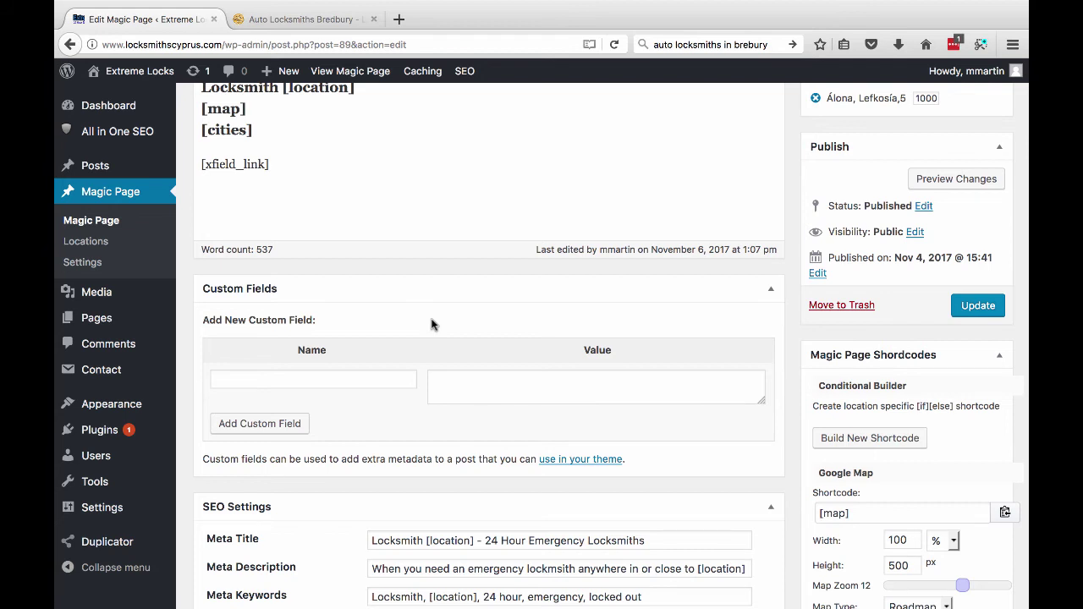
mouse_move(117, 313)
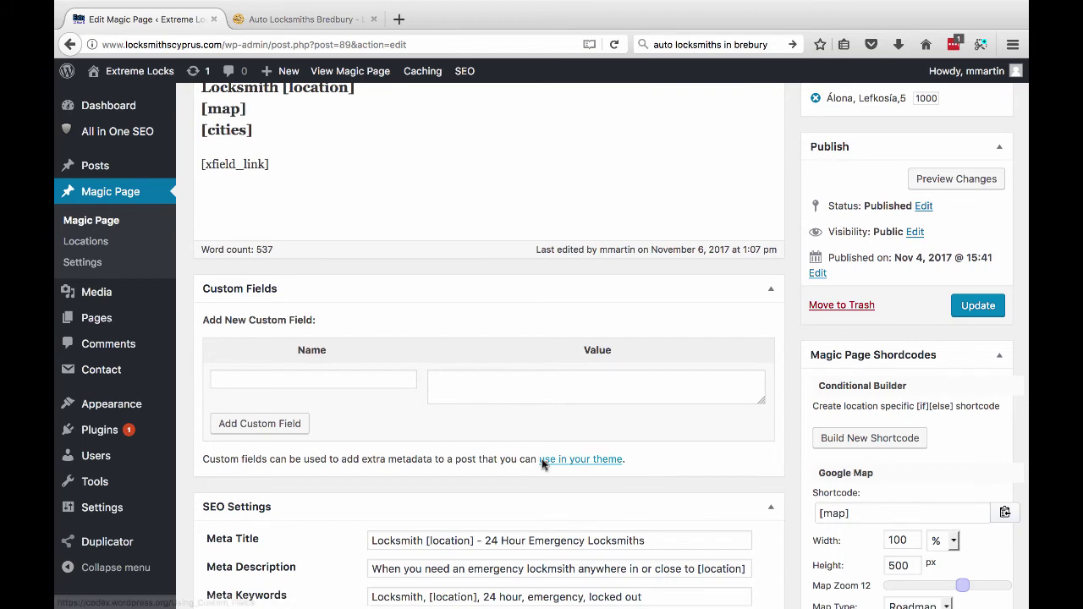
scroll(542, 459, "down", 5)
scroll(426, 544, "down", 2)
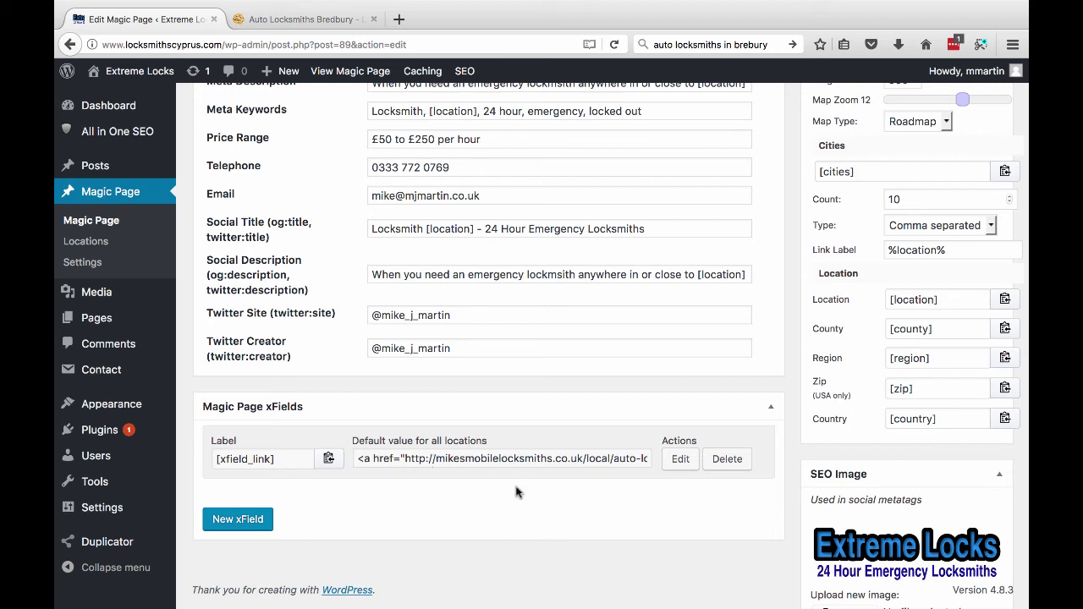
left_click(465, 460)
key("ctrl+a")
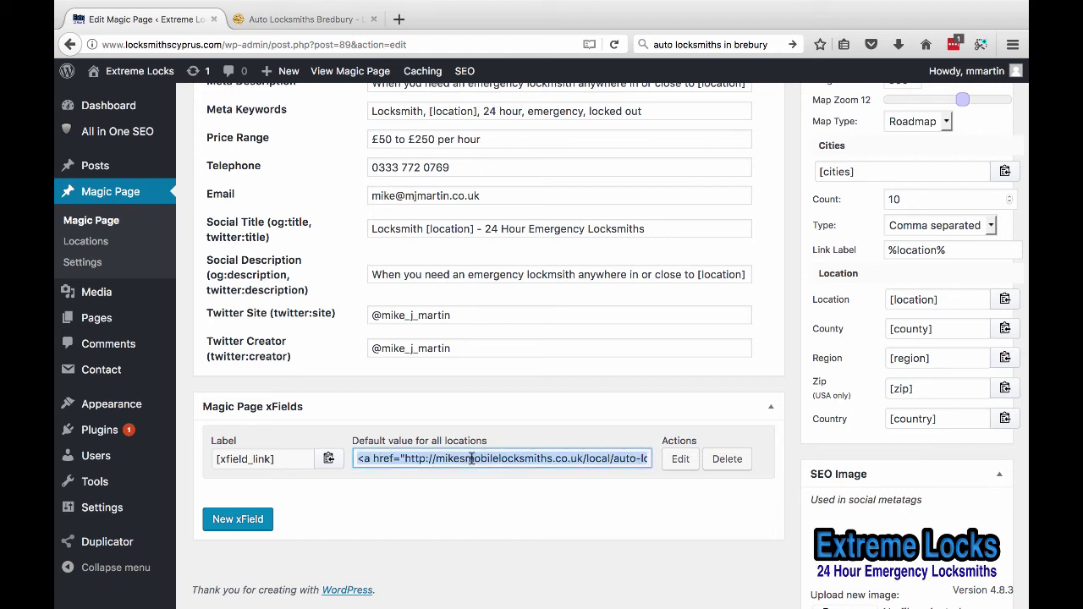
Open the link xField for editing and compare its default value with the Paphos custom value.
left_click(680, 459)
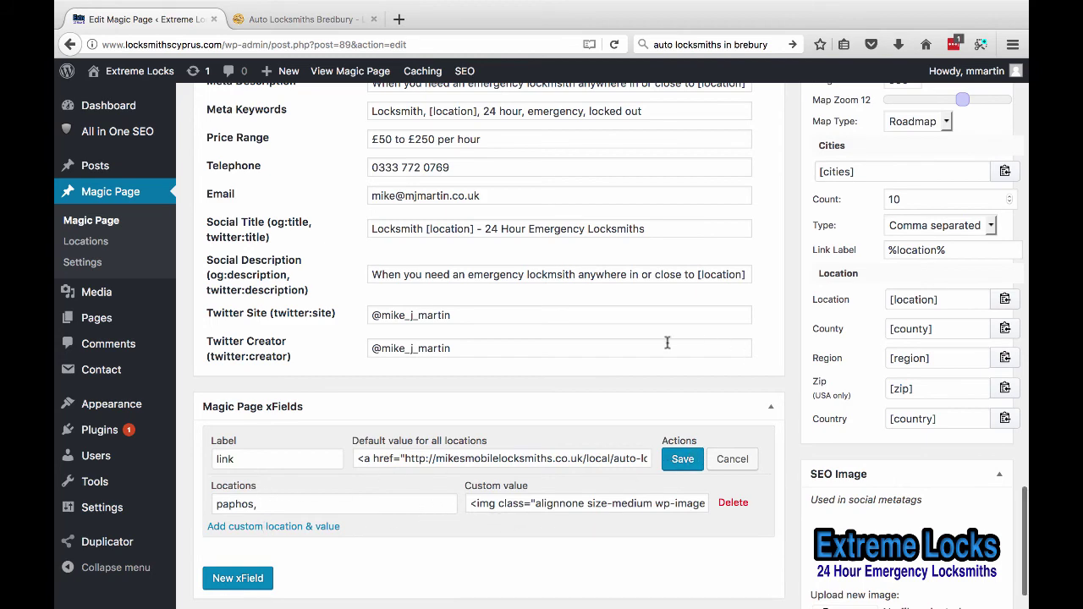
scroll(668, 343, "up", 2)
scroll(668, 342, "down", 4)
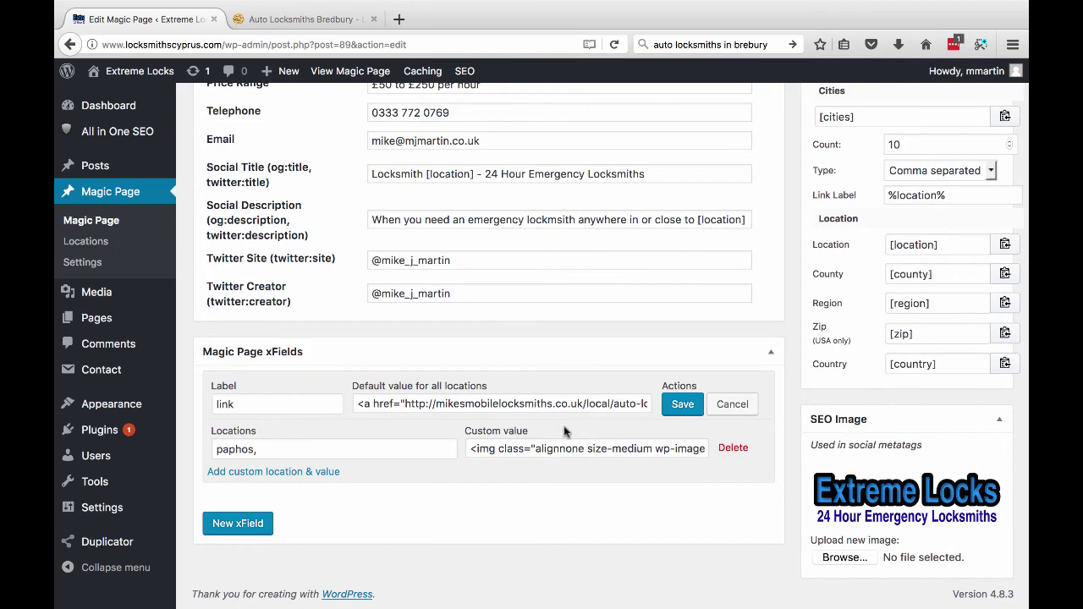
scroll(613, 321, "up", 20)
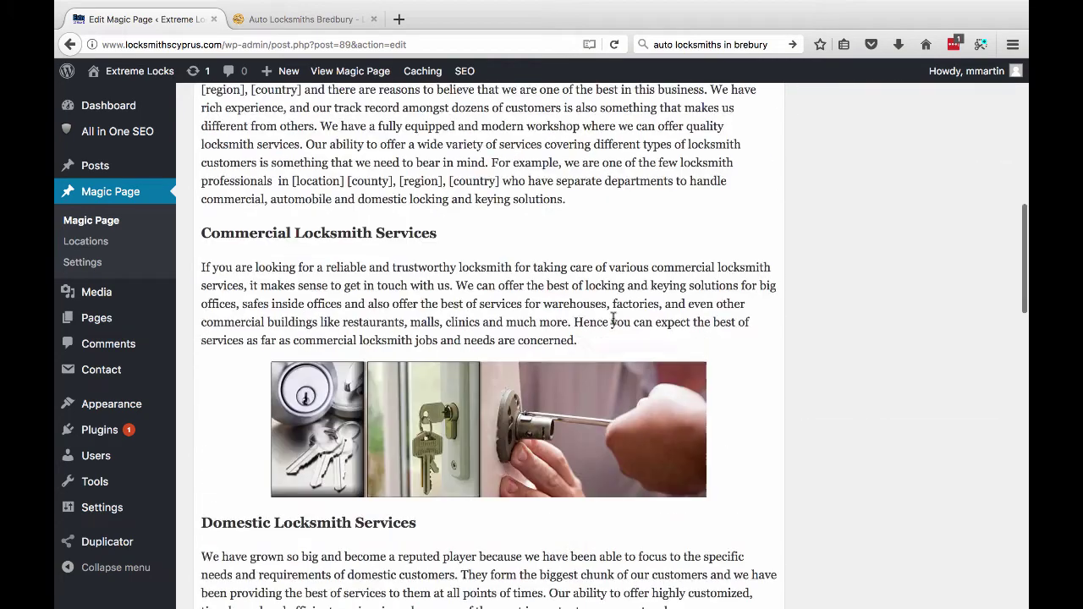